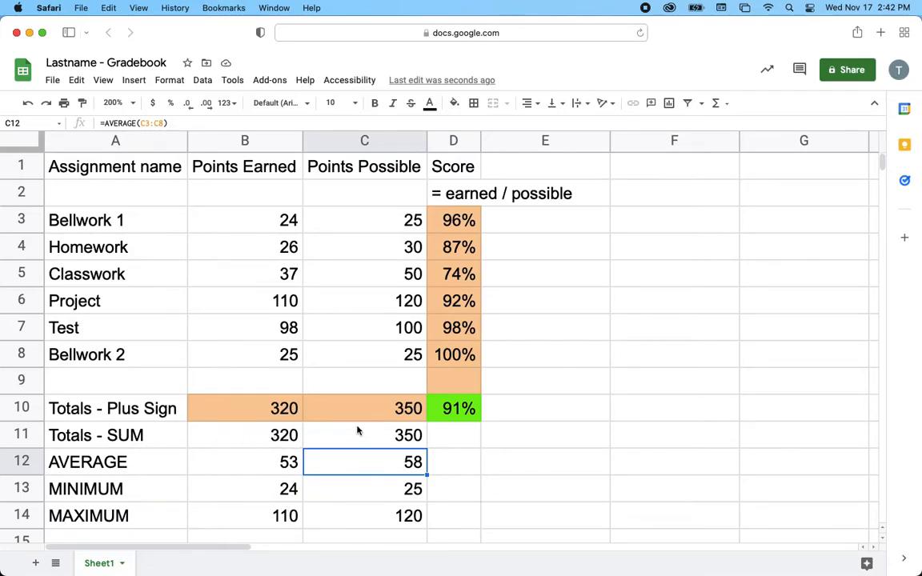
- Inspect the formulas behind the points-earned total in B10, the Bellwork 2 score in D8 and the overall score in D10
double_click(285, 410)
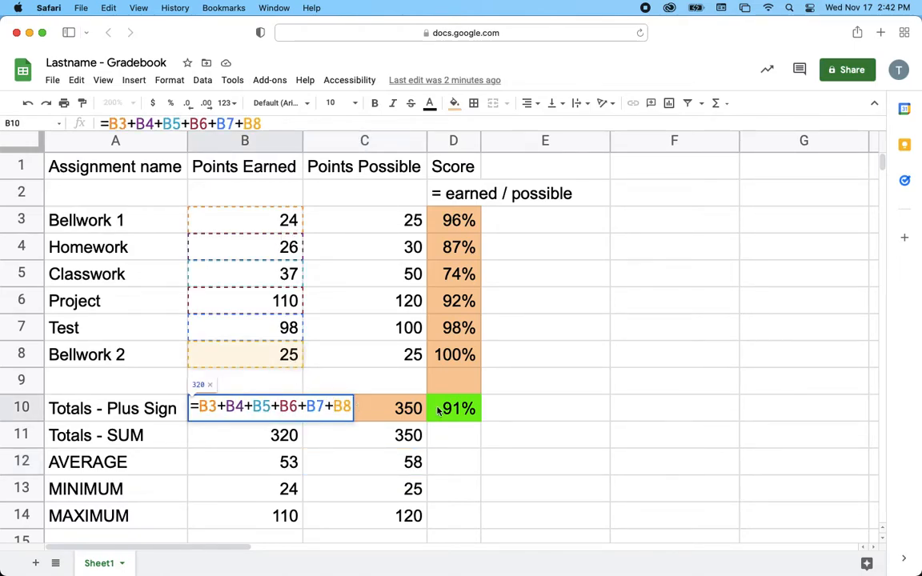
click(469, 355)
double_click(467, 359)
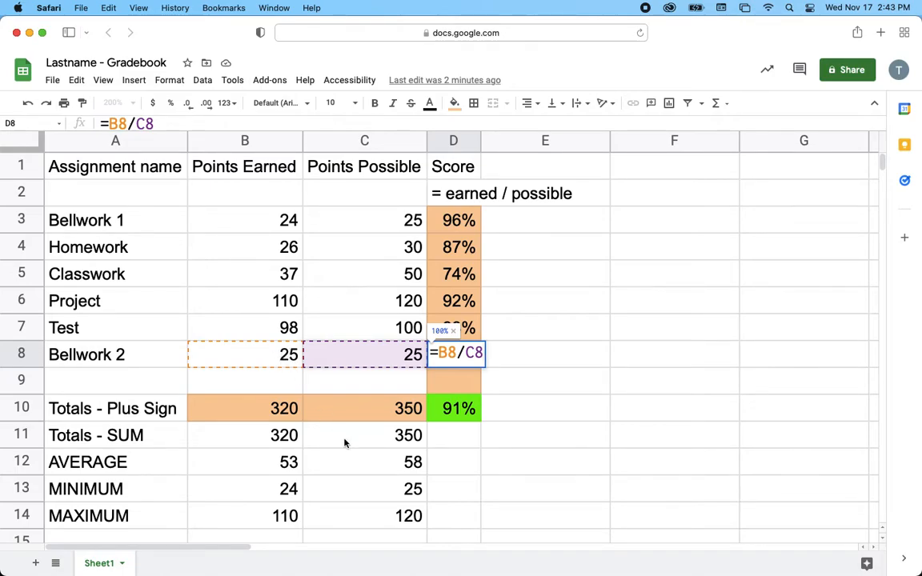
click(446, 410)
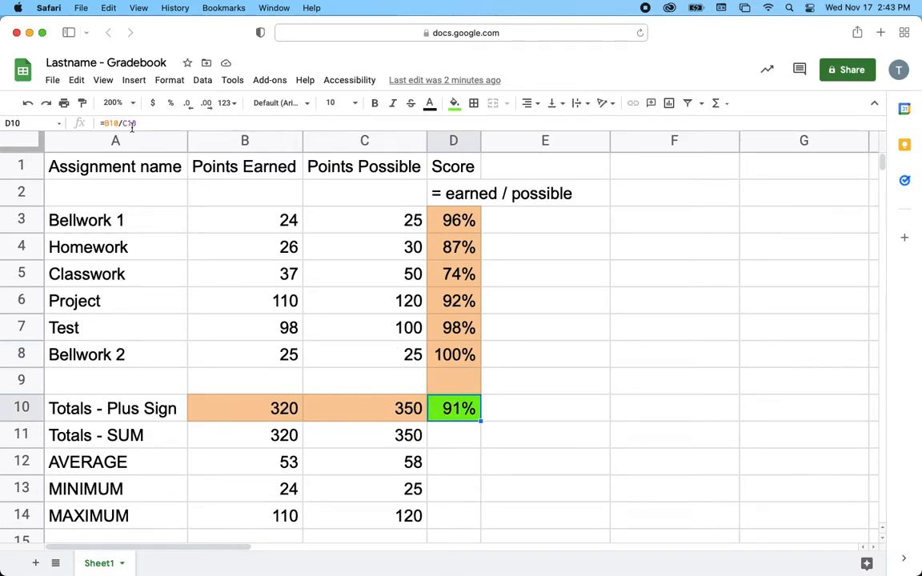
double_click(450, 407)
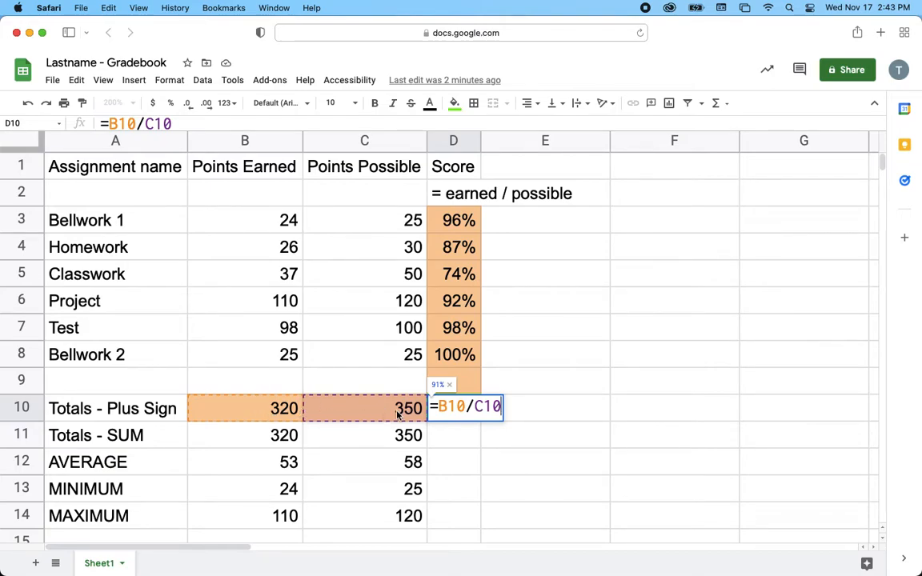
key(Return)
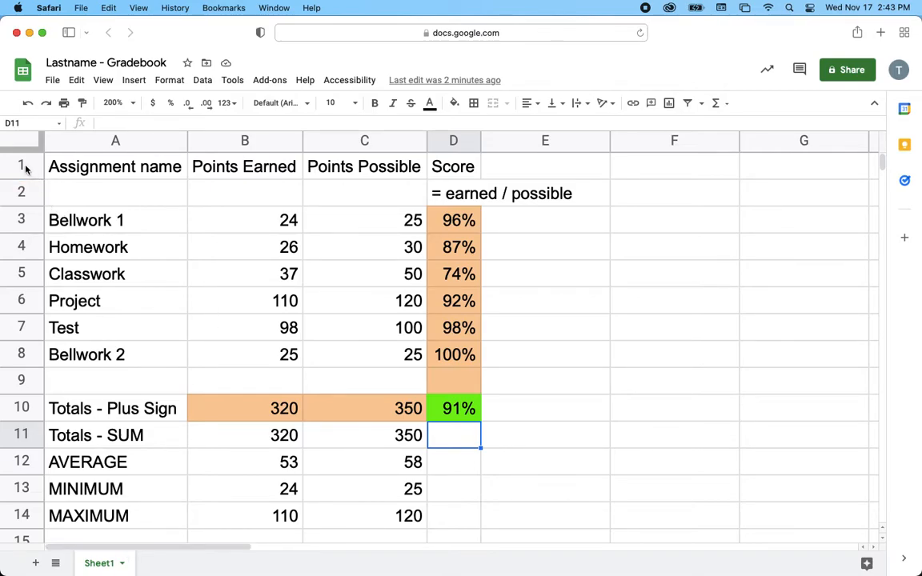
- Reset the fill color of the range A1:E15
drag(107, 165, 506, 543)
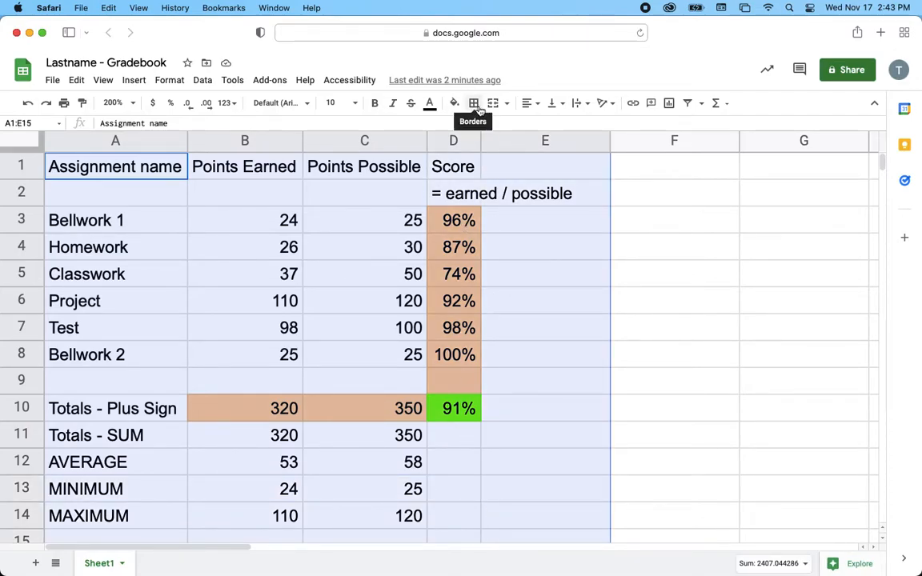
click(454, 103)
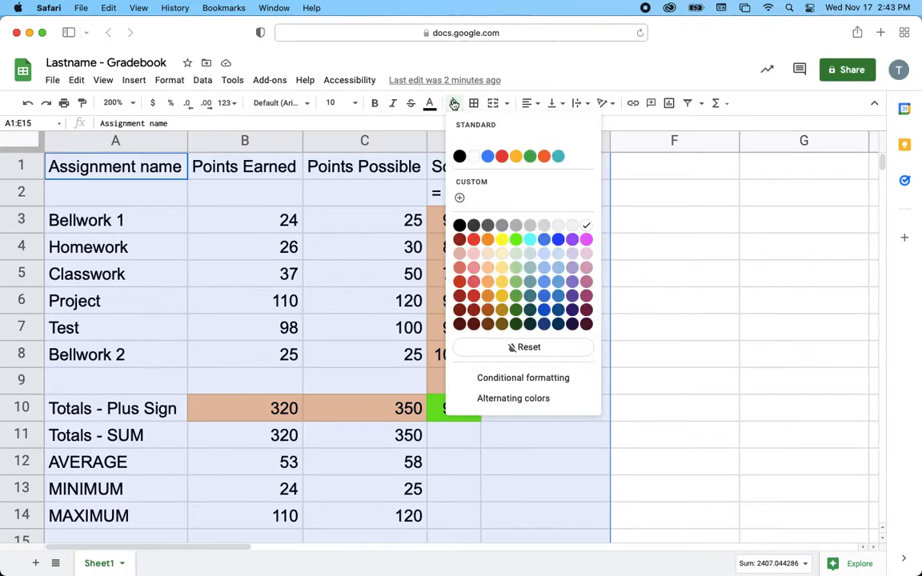
click(500, 349)
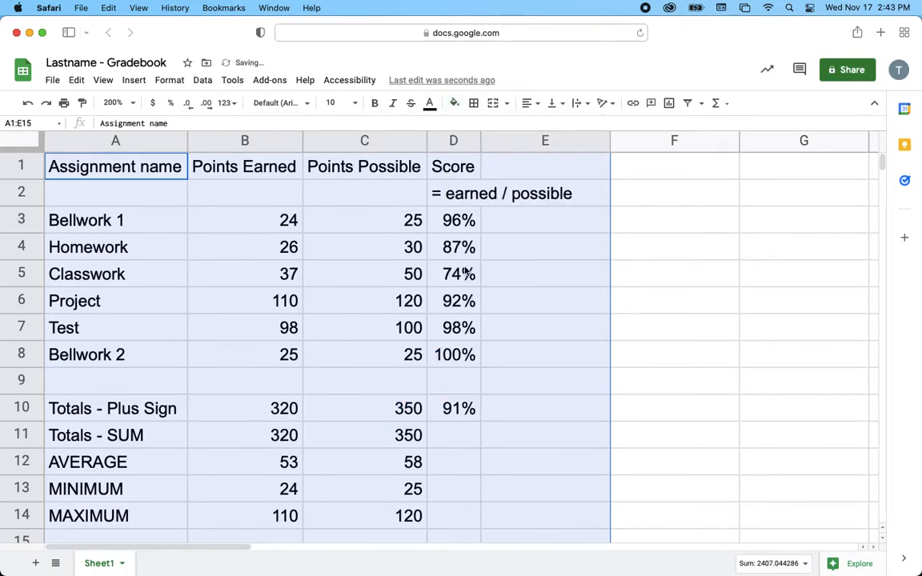
- Apply alternating colors to the range A1:E15
click(134, 81)
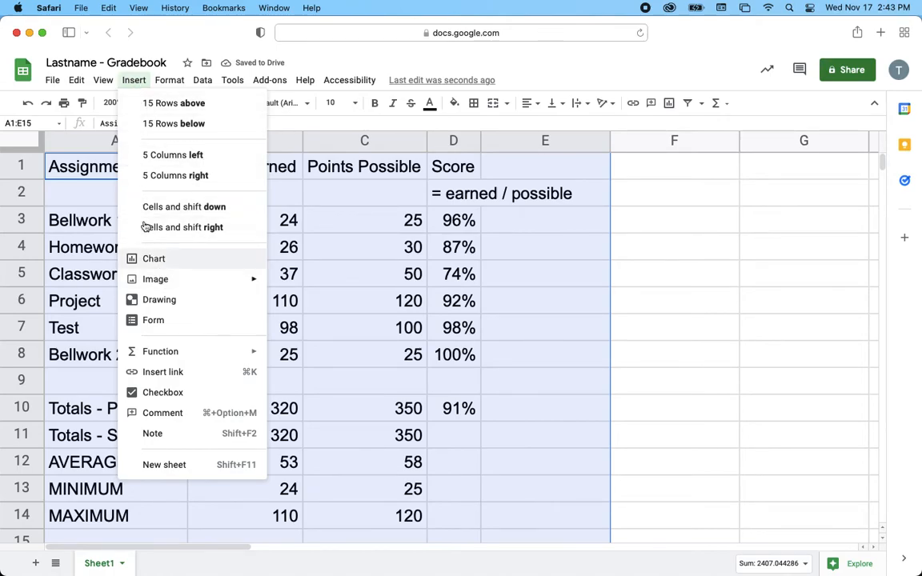
click(114, 83)
mouse_move(169, 80)
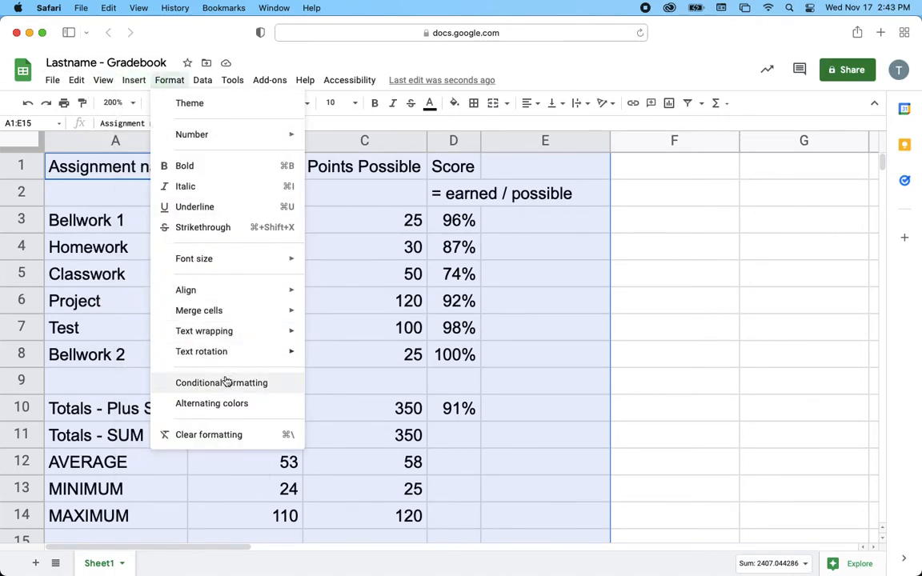
click(225, 402)
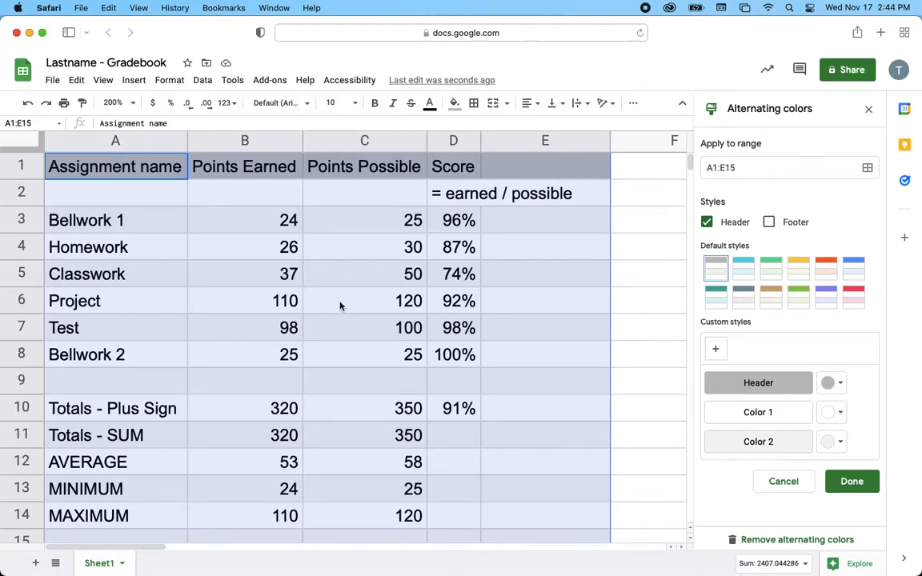
- Try the green, yellow, orange, blue and blue-gray default styles for the alternating colors
click(774, 267)
click(802, 272)
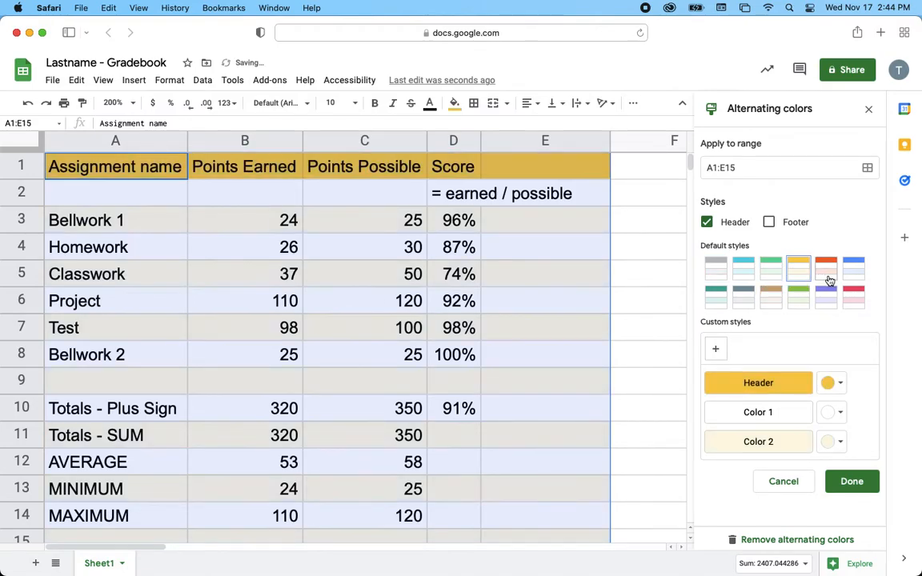
click(829, 273)
click(853, 271)
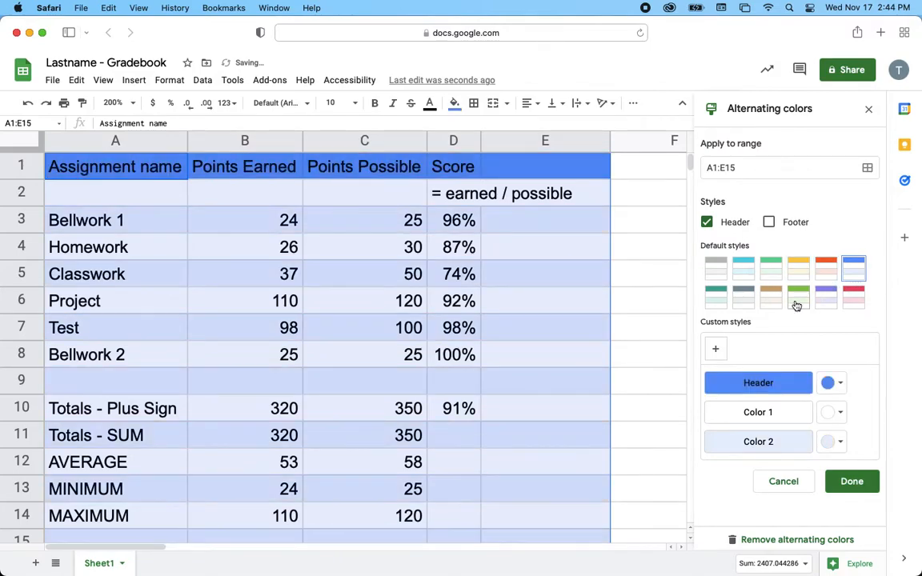
click(745, 298)
- Customize the alternating style with cyan as Color 1 and dark red as Color 2
click(839, 414)
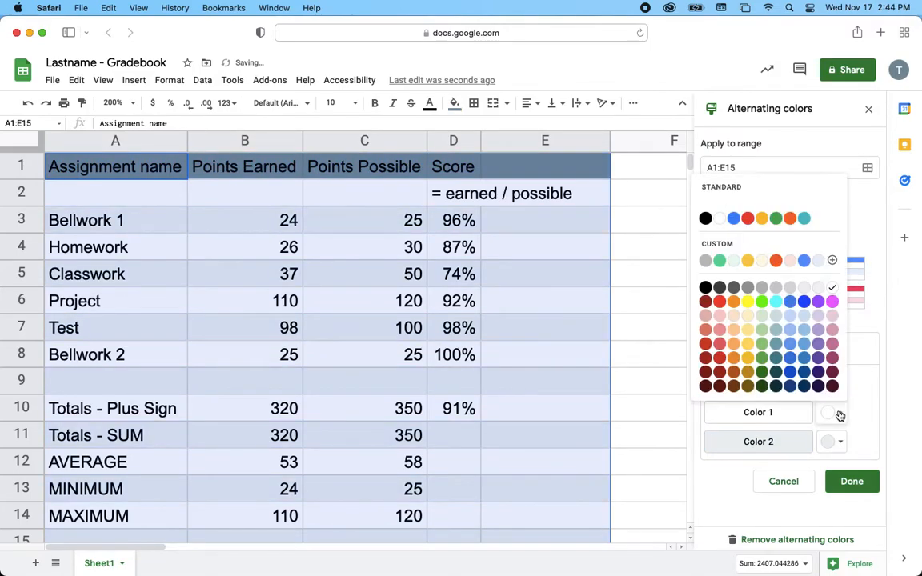
click(784, 301)
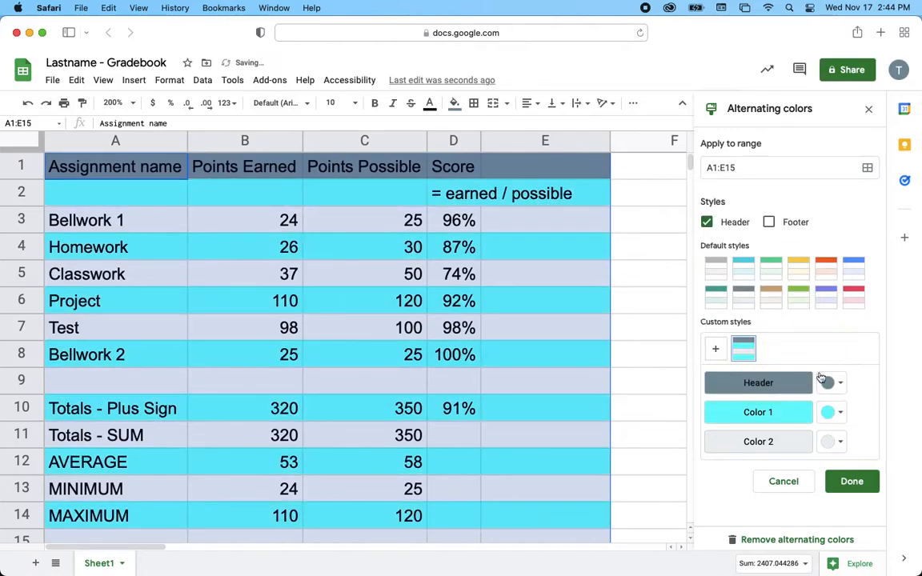
click(838, 442)
click(709, 388)
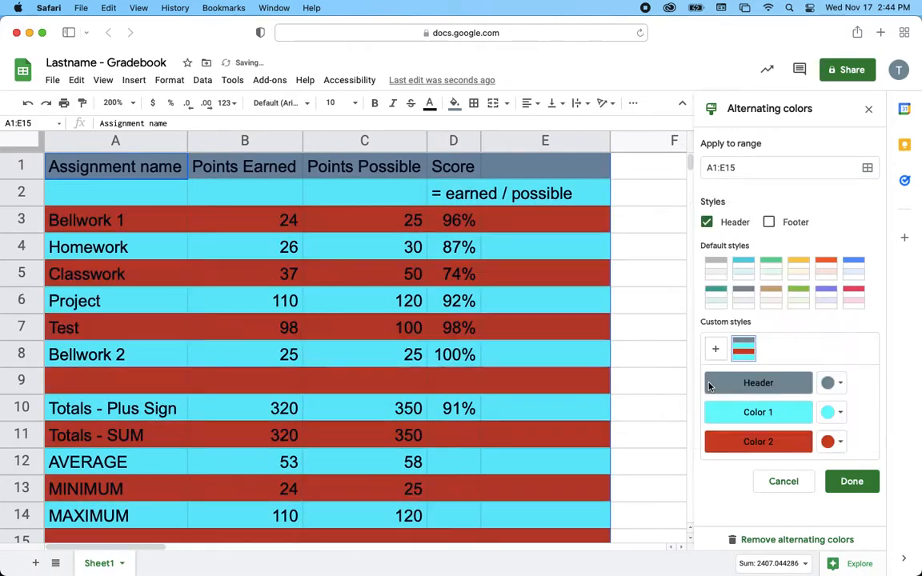
- Apply the default style with the dark teal header and light teal bands to A1:E15, and finish the alternating colors
click(774, 274)
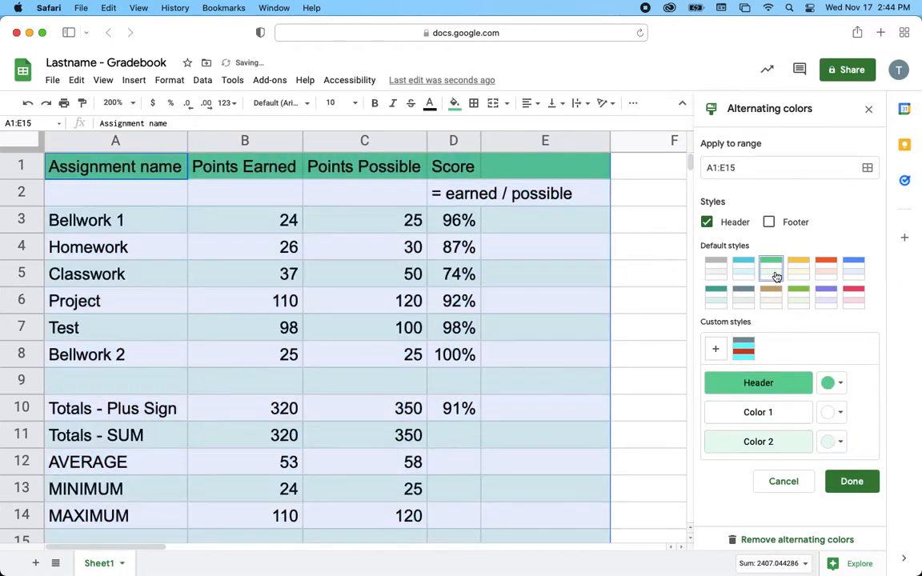
click(716, 298)
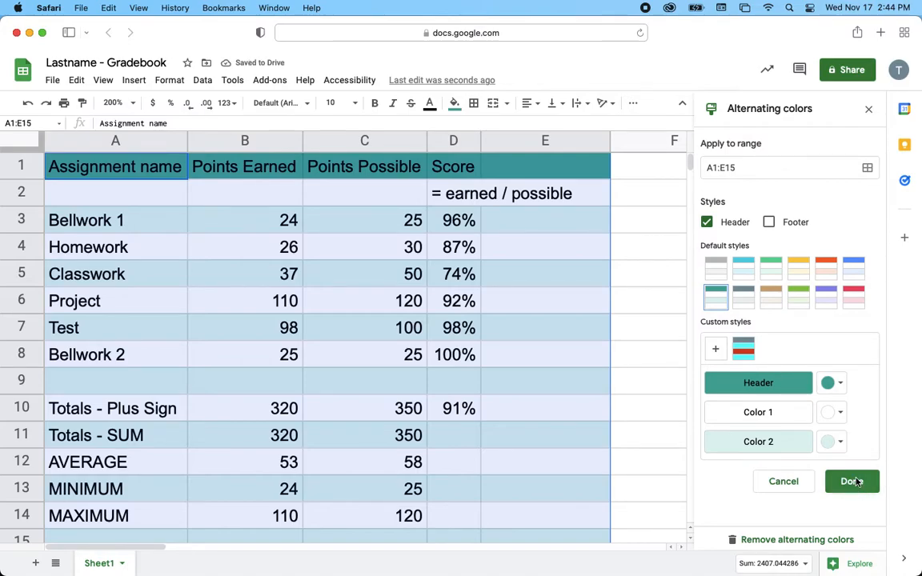
click(853, 481)
scroll(628, 396, down, 5)
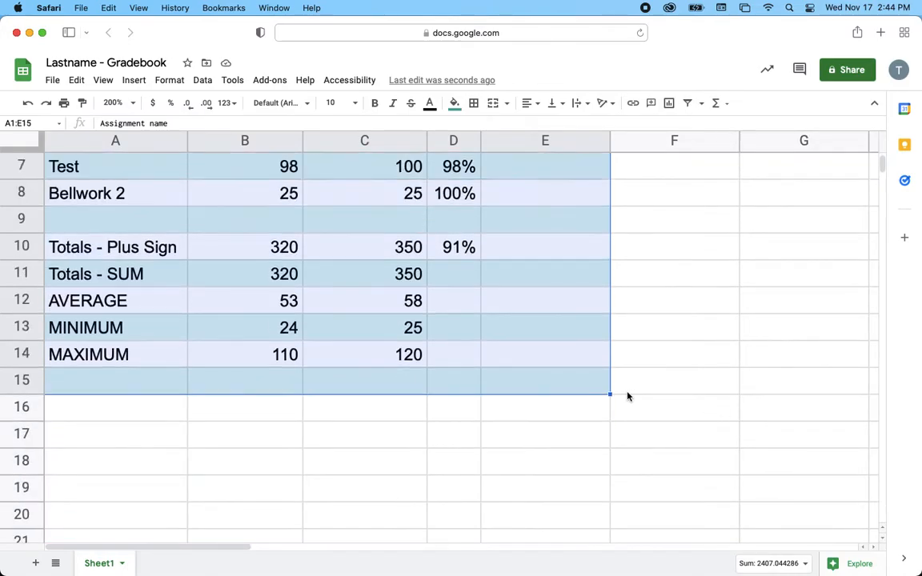
scroll(624, 395, up, 3)
scroll(435, 353, up, 2)
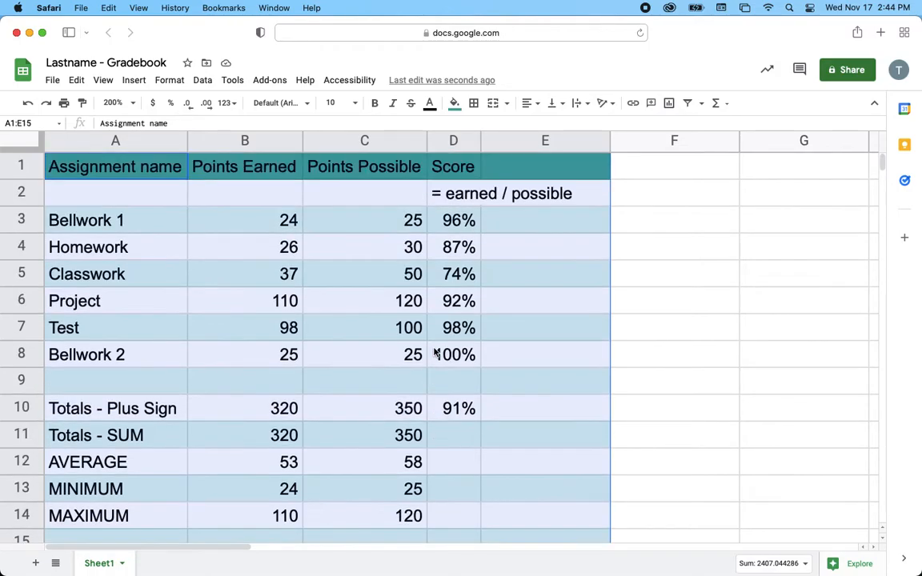
- Reopen the table's alternating colors settings to check the range they apply to, and cancel without changes
click(335, 231)
click(120, 170)
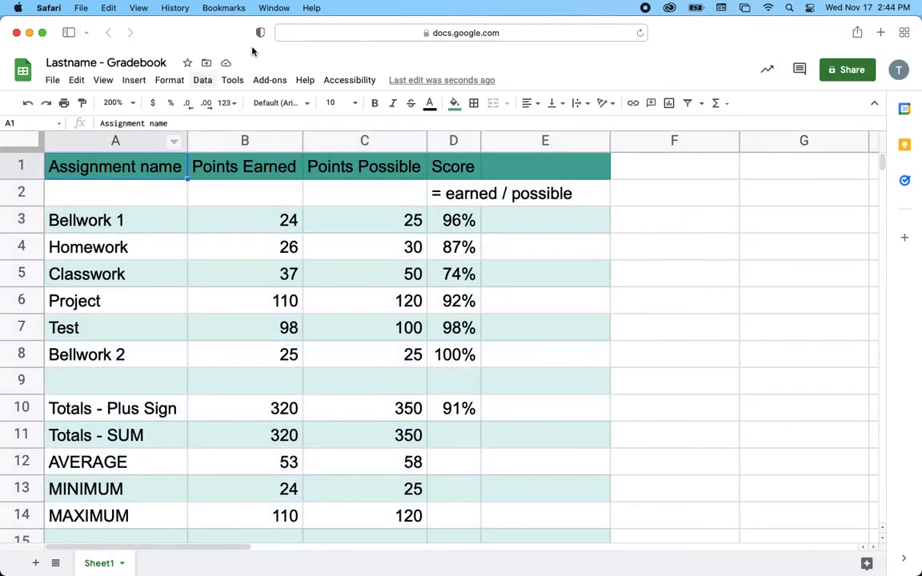
click(169, 80)
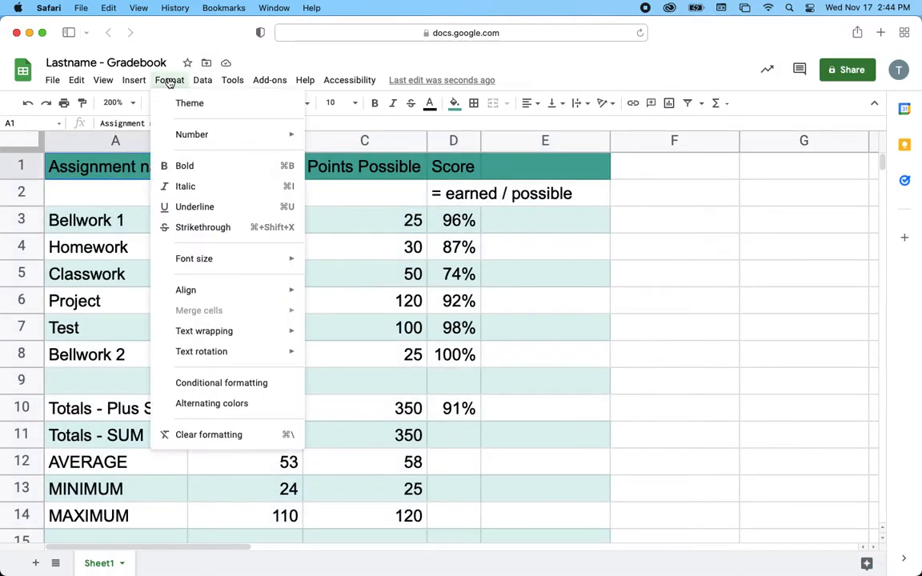
click(263, 405)
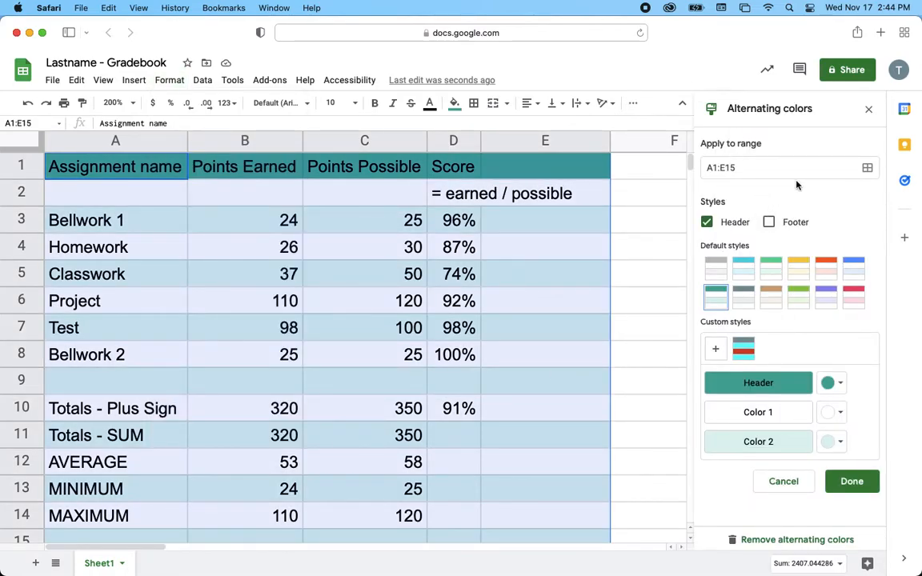
click(867, 170)
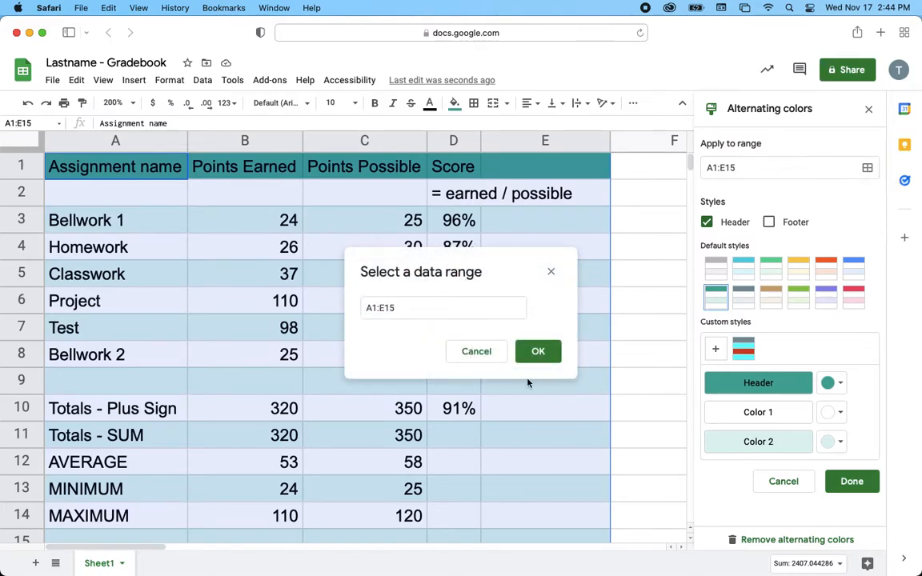
click(474, 355)
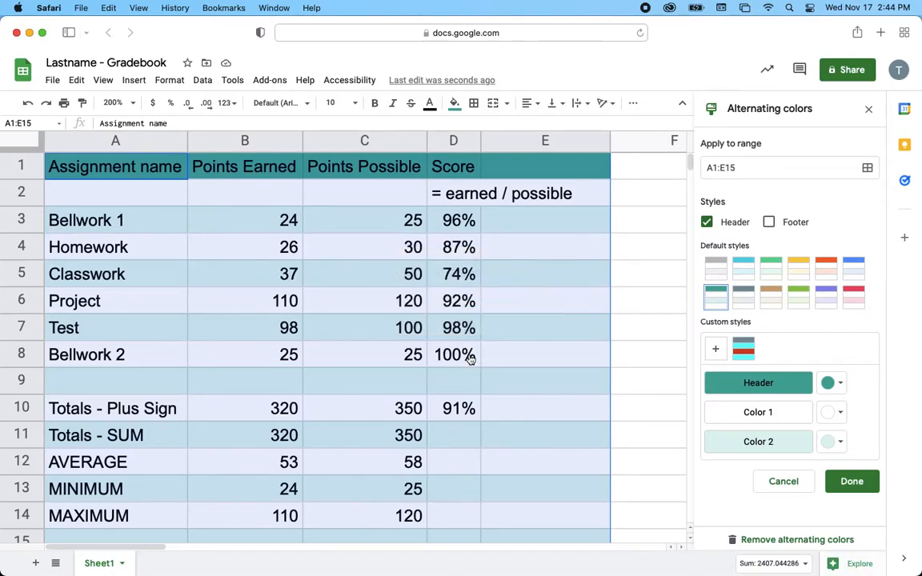
click(784, 486)
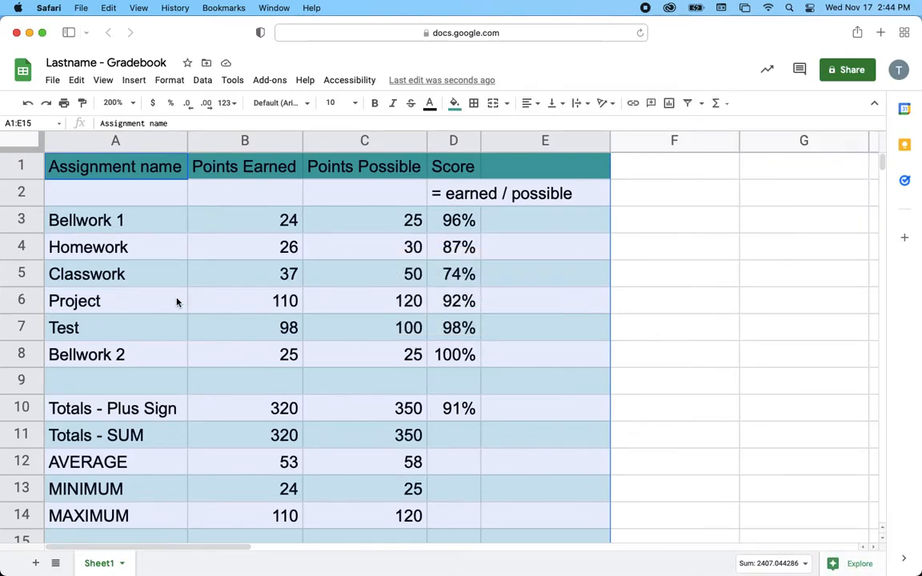
- Insert one row above row 1 and select its cells A1:E1
right_click(20, 165)
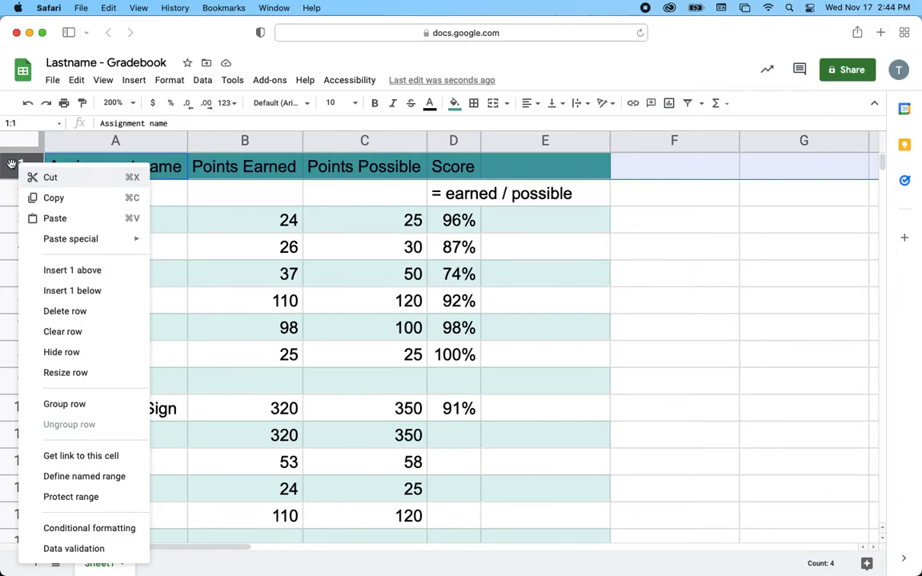
click(72, 271)
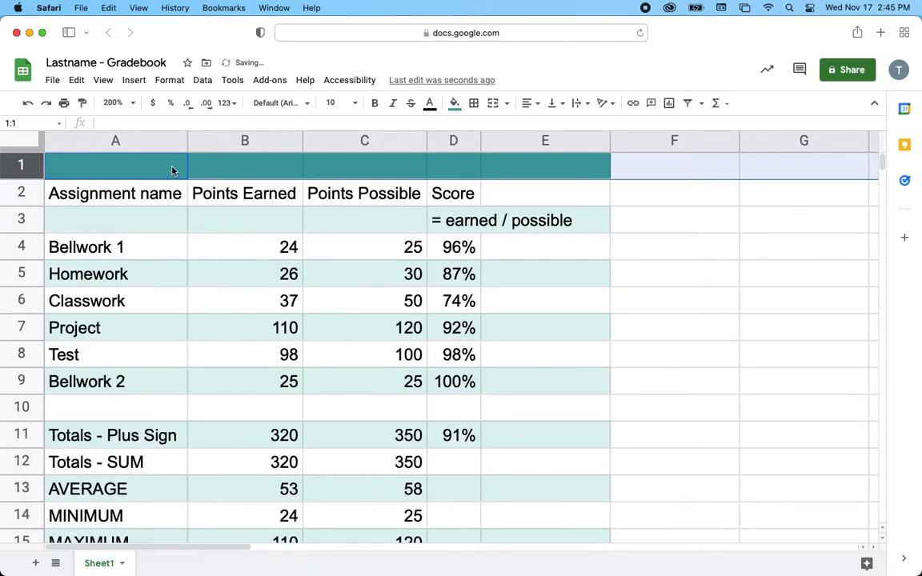
drag(112, 172, 512, 177)
- Fill the column headings in A2:E2 with the custom dark teal of the table header
drag(133, 192, 518, 195)
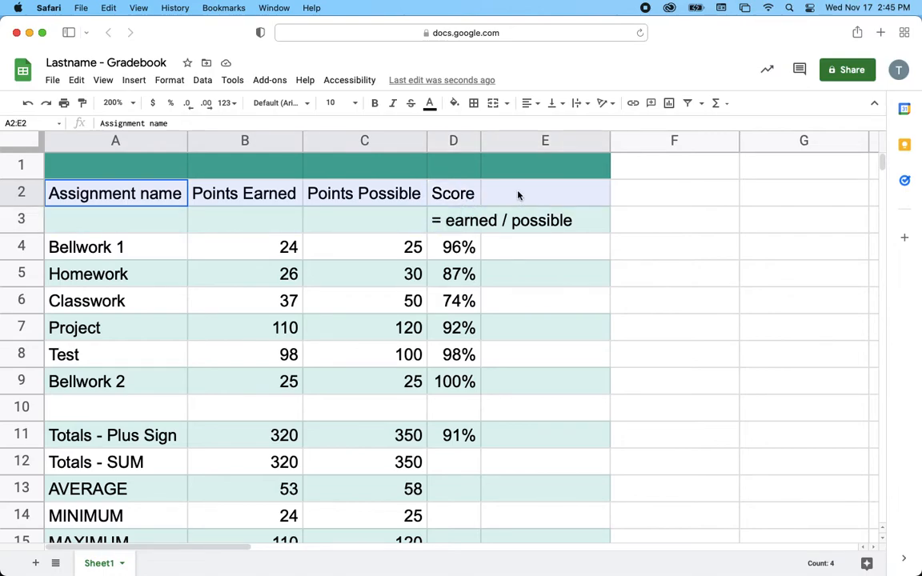
click(453, 102)
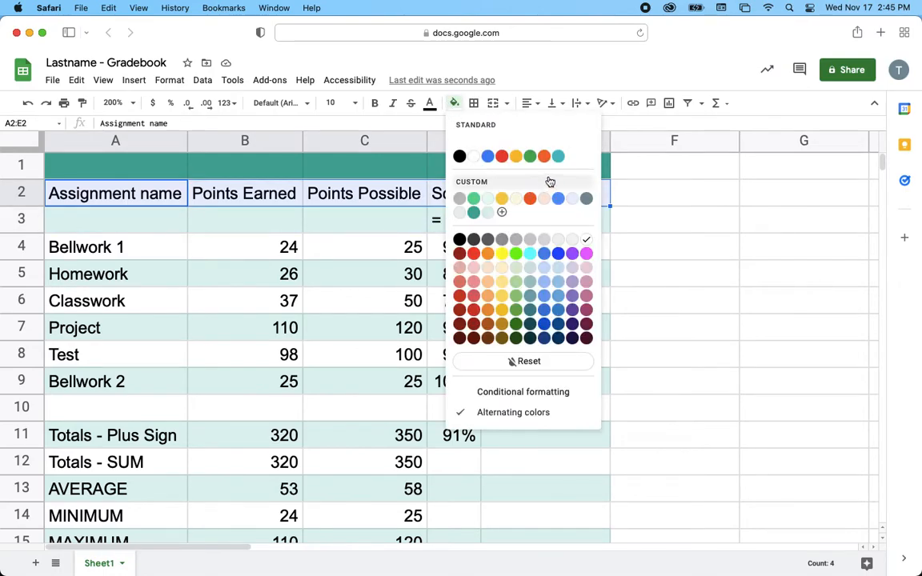
click(474, 213)
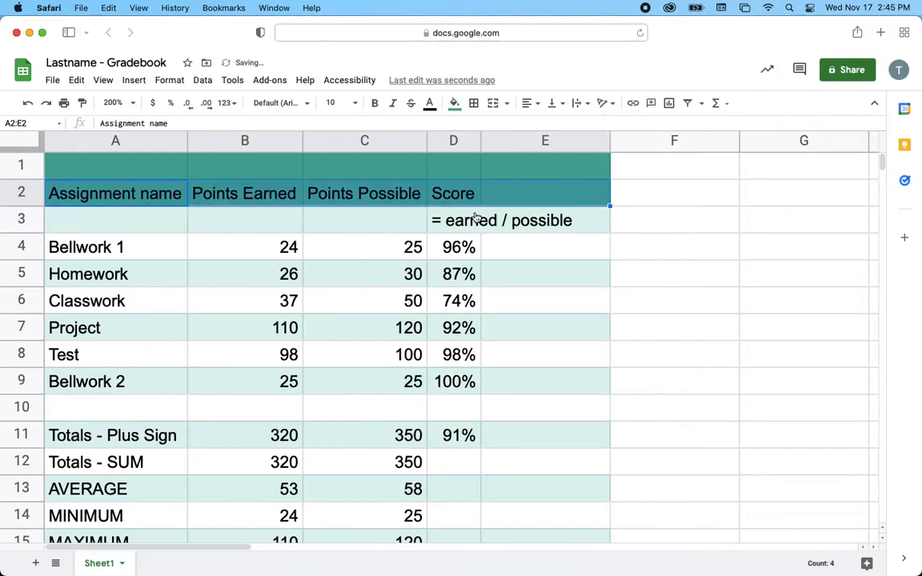
- Replace the teal fill of the empty cells A1:E1 with white
drag(125, 159, 516, 169)
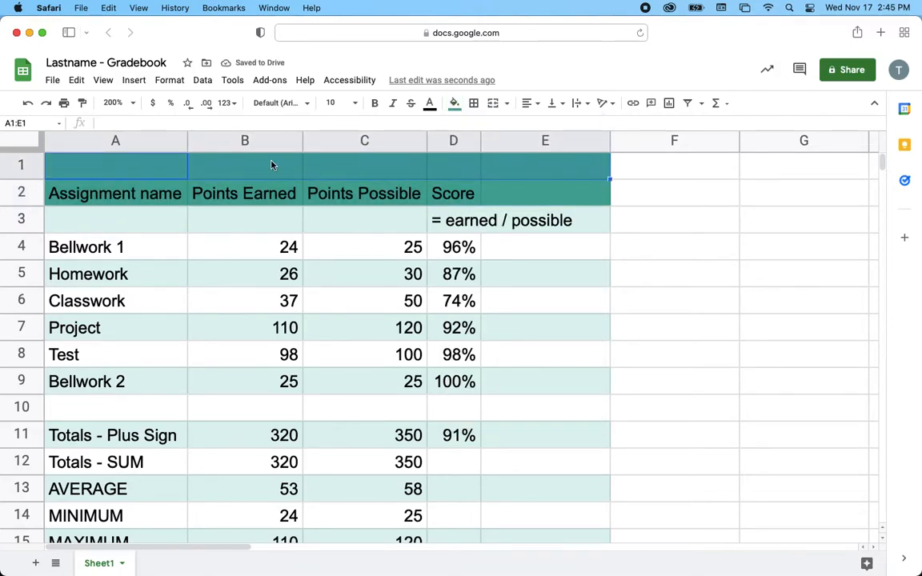
click(454, 103)
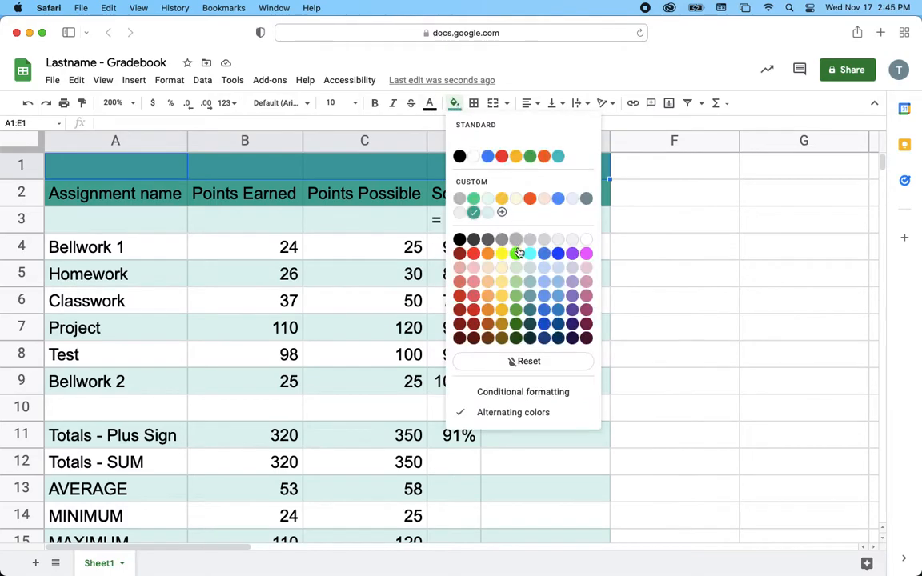
click(510, 360)
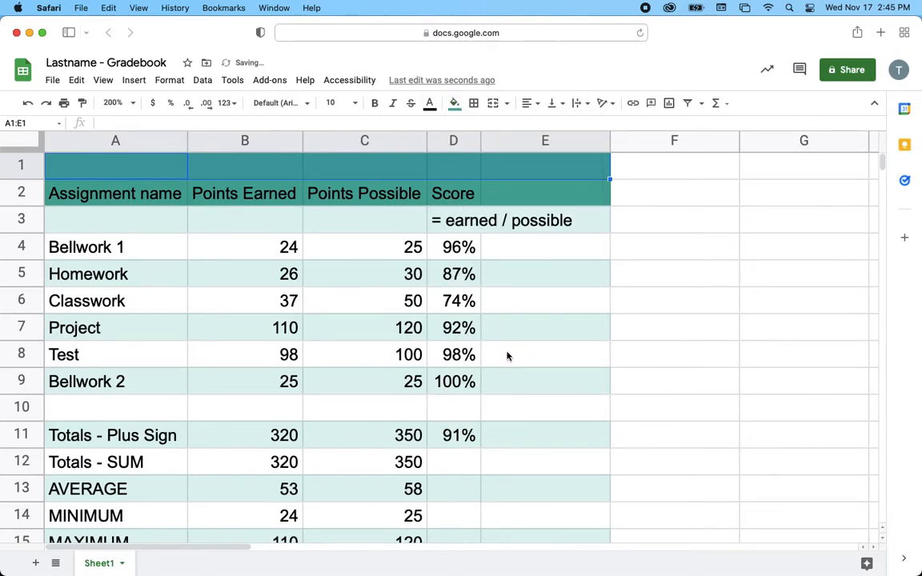
click(454, 103)
click(474, 156)
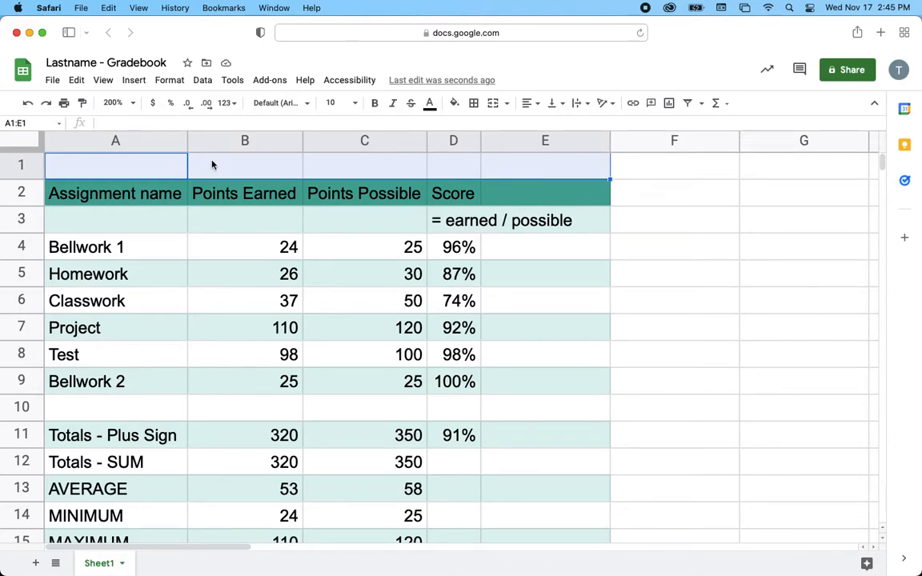
- Merge cells A1:E1 into one cell and set its horizontal alignment to center
click(508, 105)
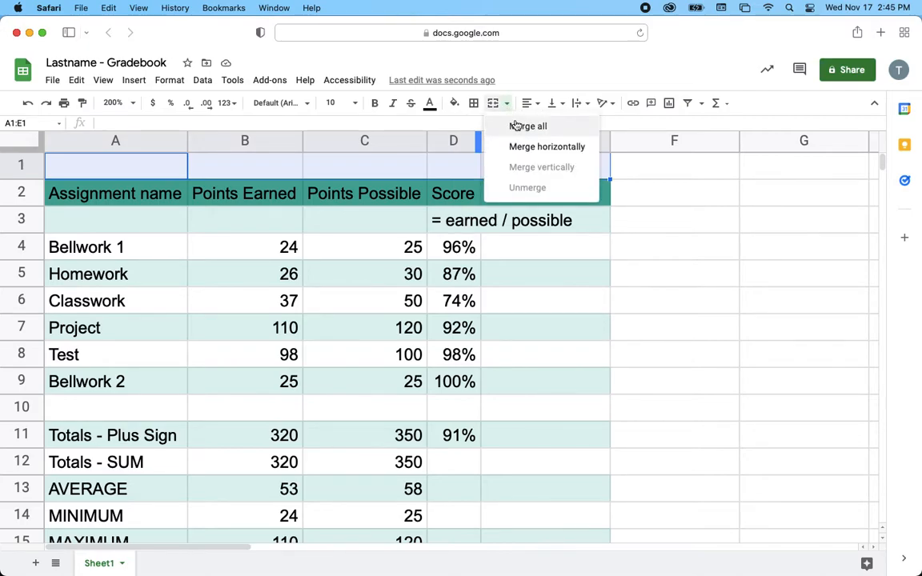
click(506, 104)
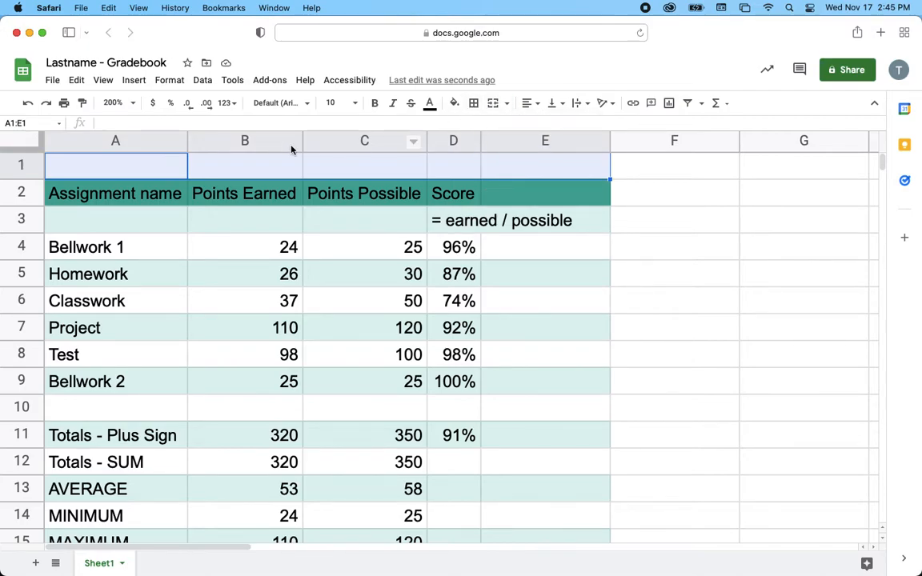
drag(174, 166, 485, 170)
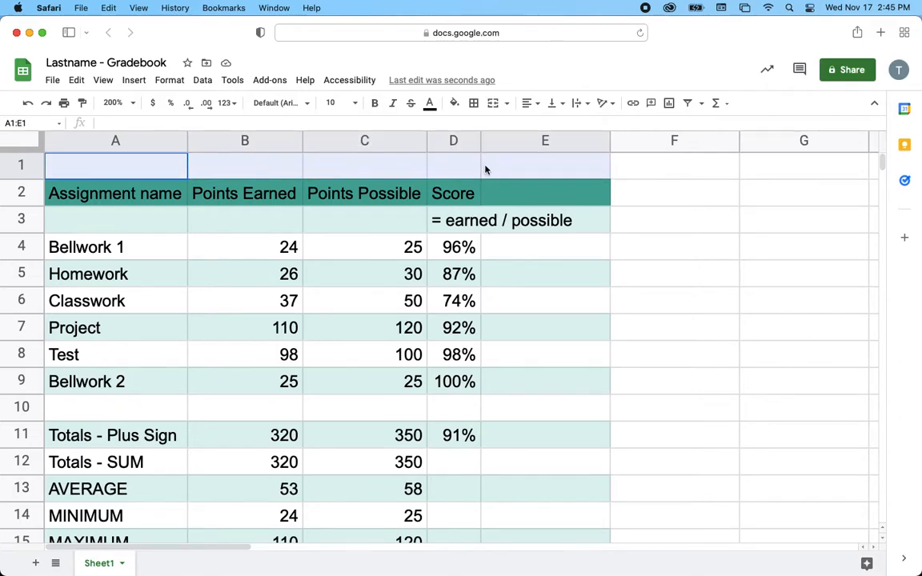
click(493, 104)
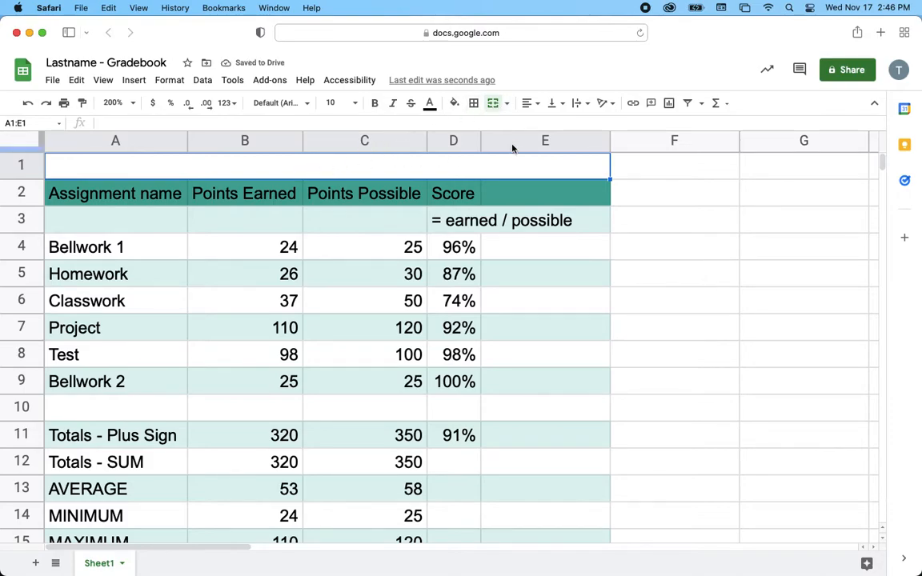
click(534, 104)
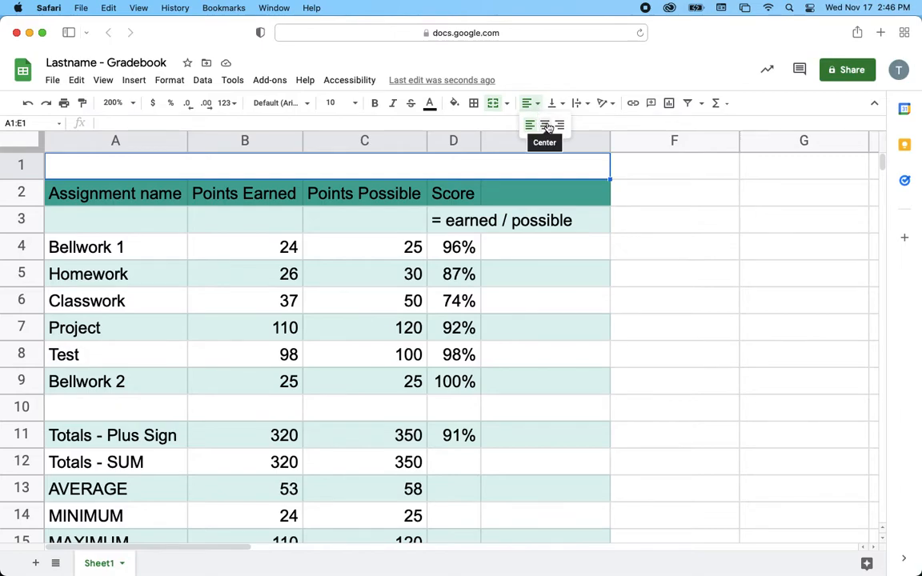
click(545, 125)
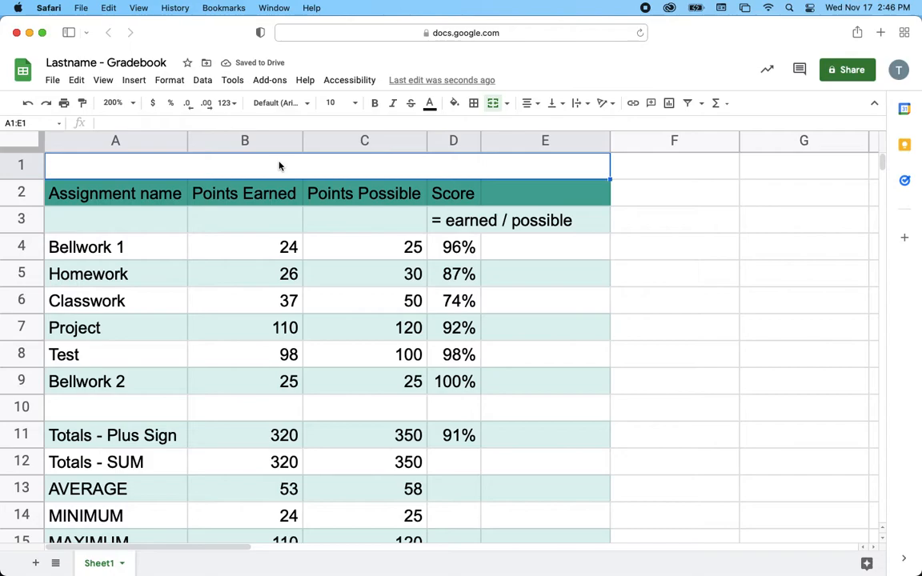
- Enter the title "1st Hour Computer Applications" in the merged cell above the column headings
text(1st H)
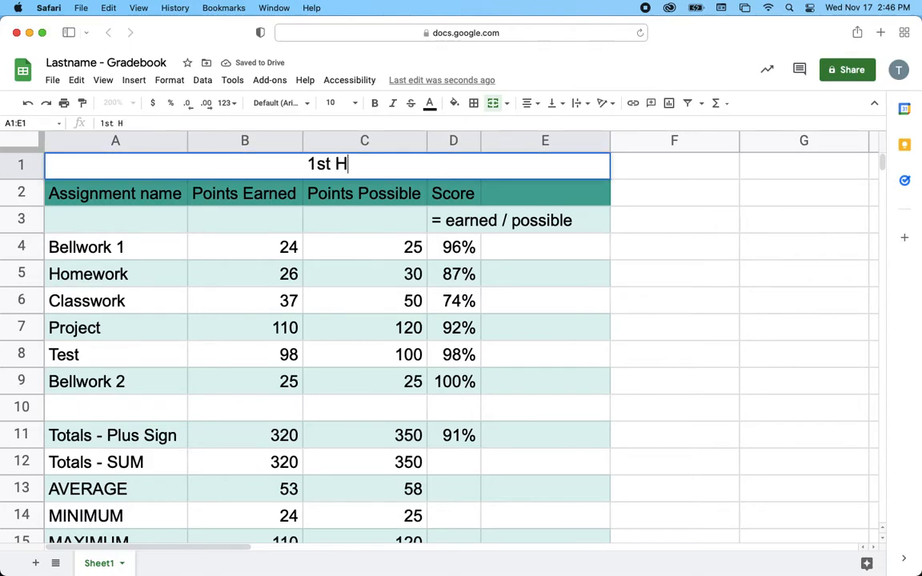
text(our Computer Ap)
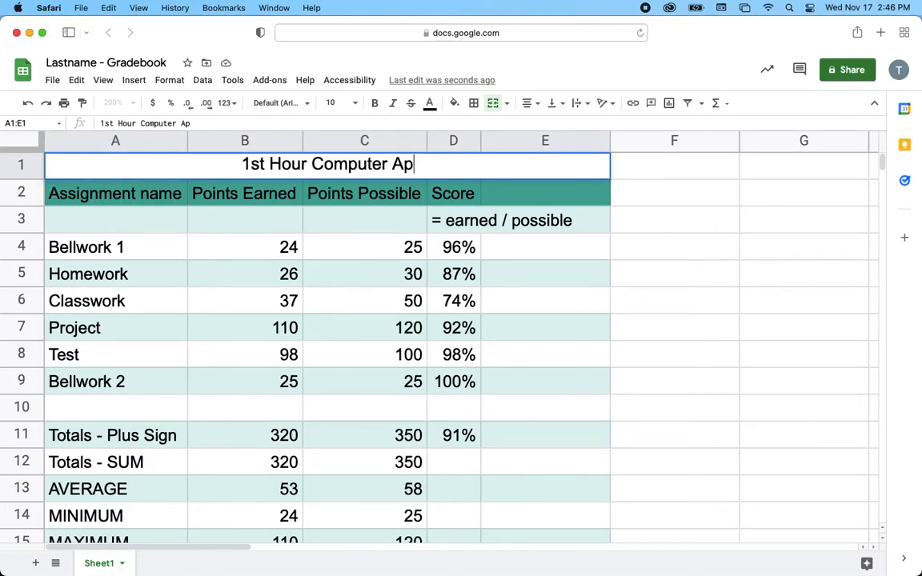
text(plications)
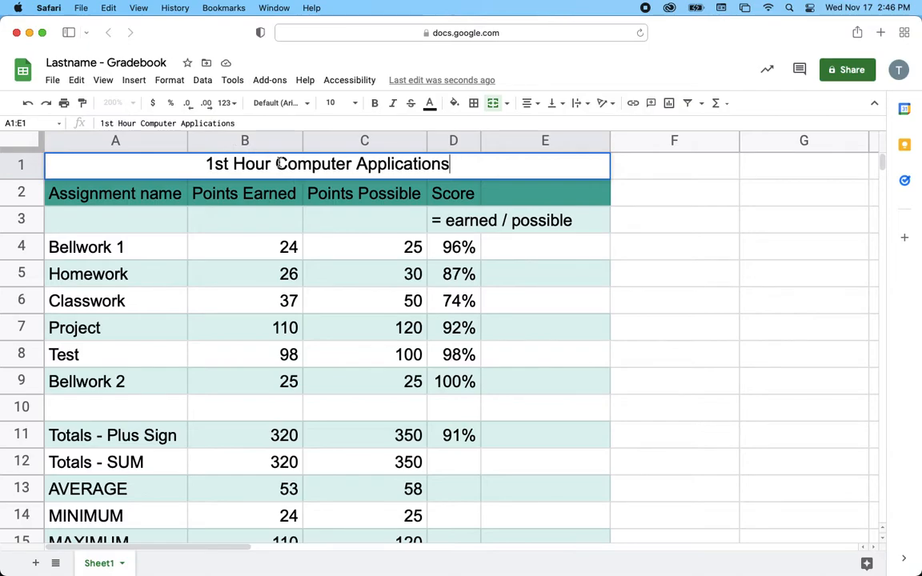
click(281, 103)
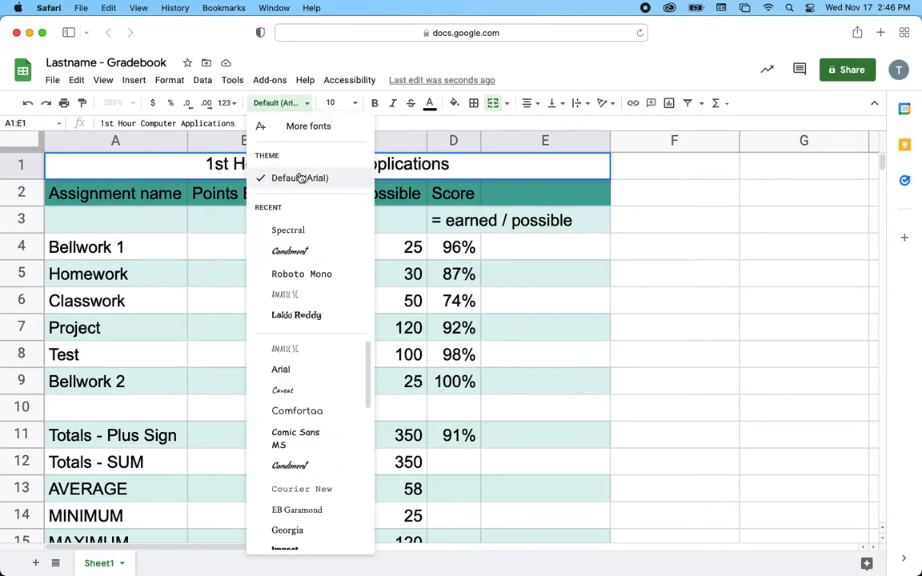
click(298, 255)
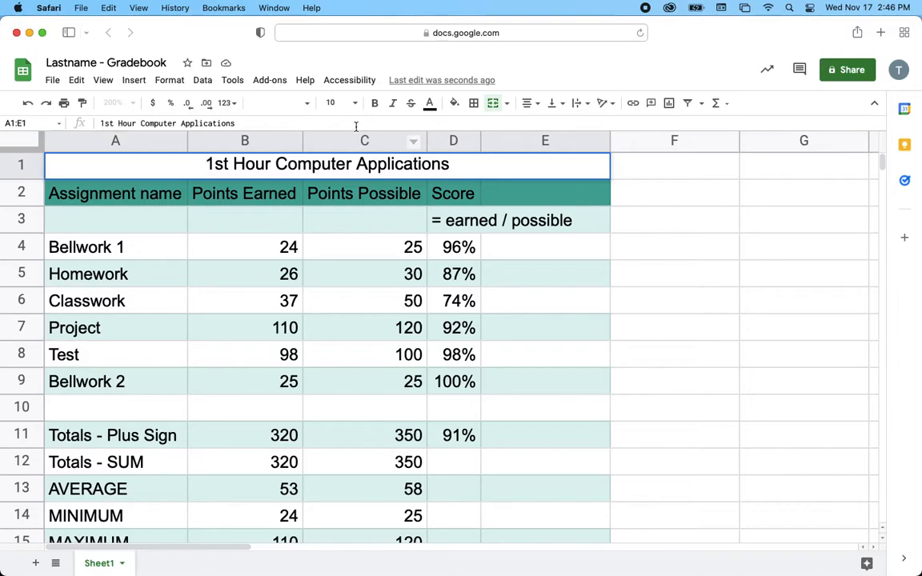
key(Return)
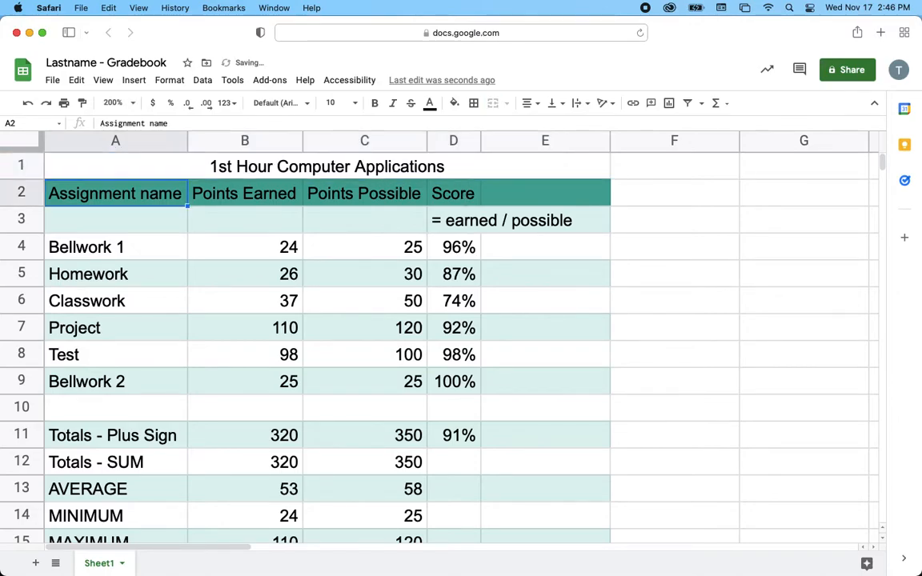
- Set the title in row 1 to the Condiment font at size 24
click(424, 167)
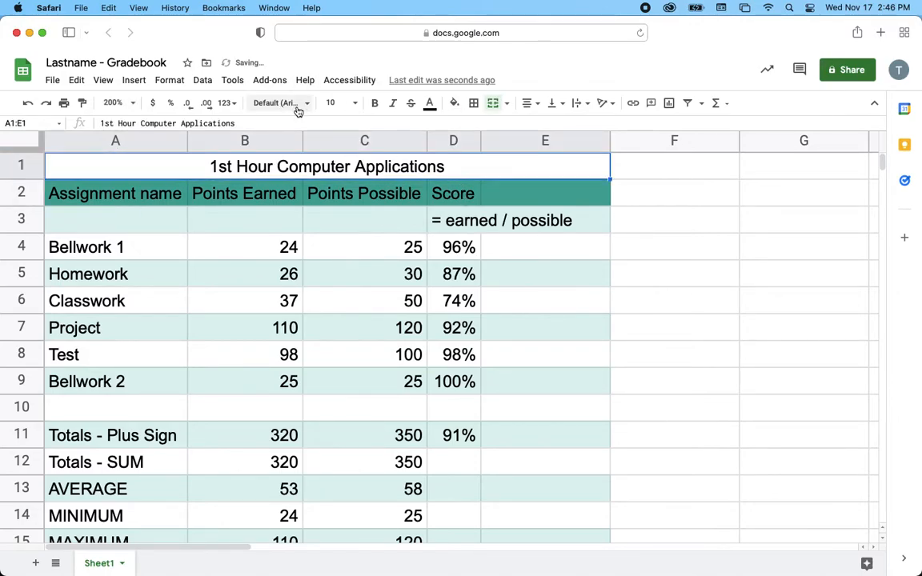
click(300, 104)
click(307, 232)
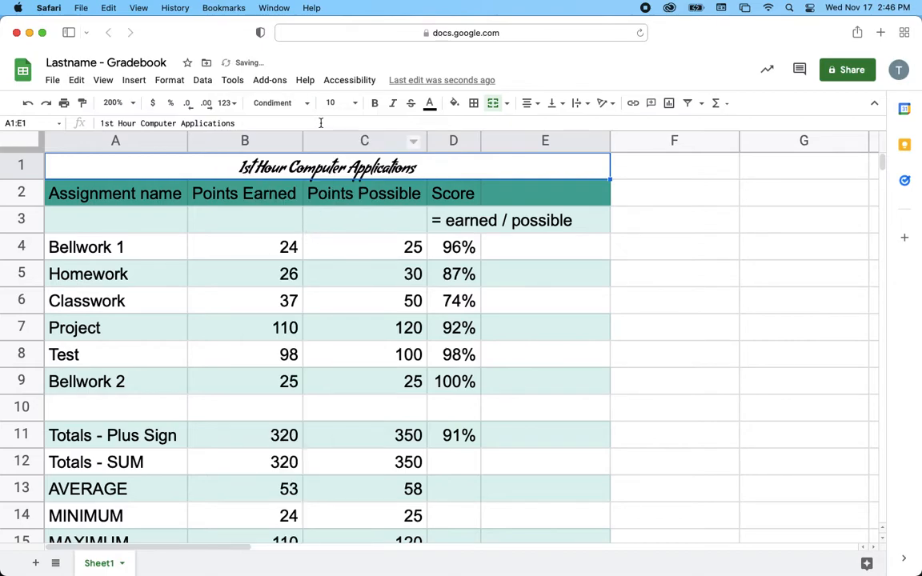
click(334, 102)
click(334, 290)
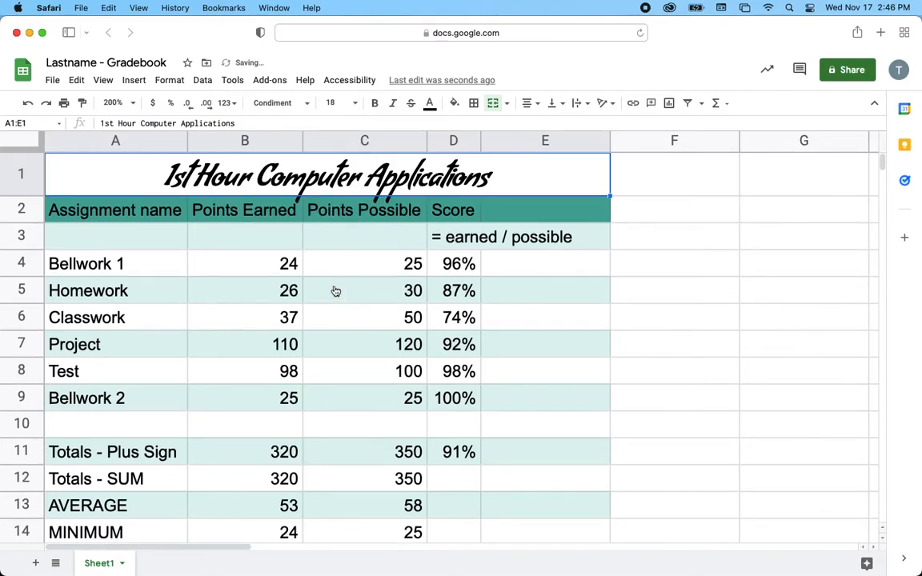
click(334, 102)
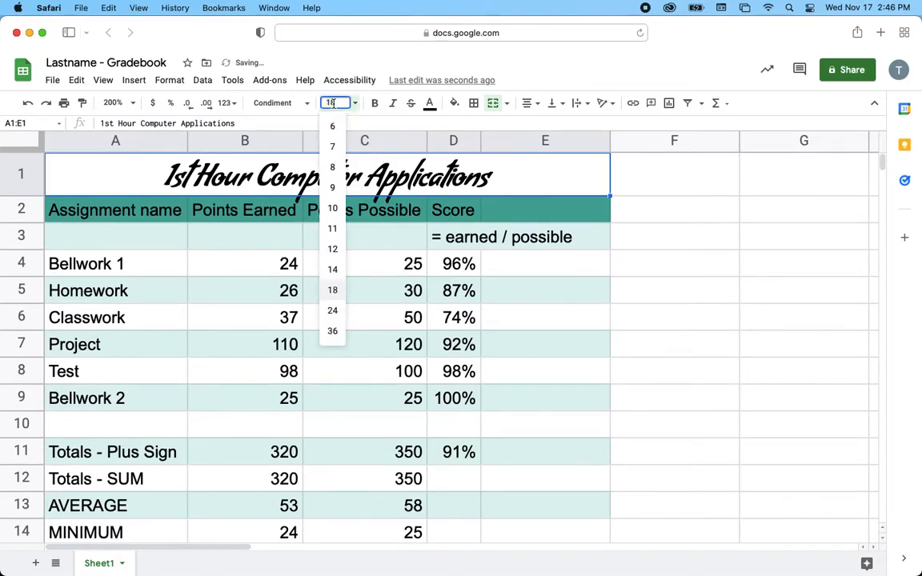
click(333, 310)
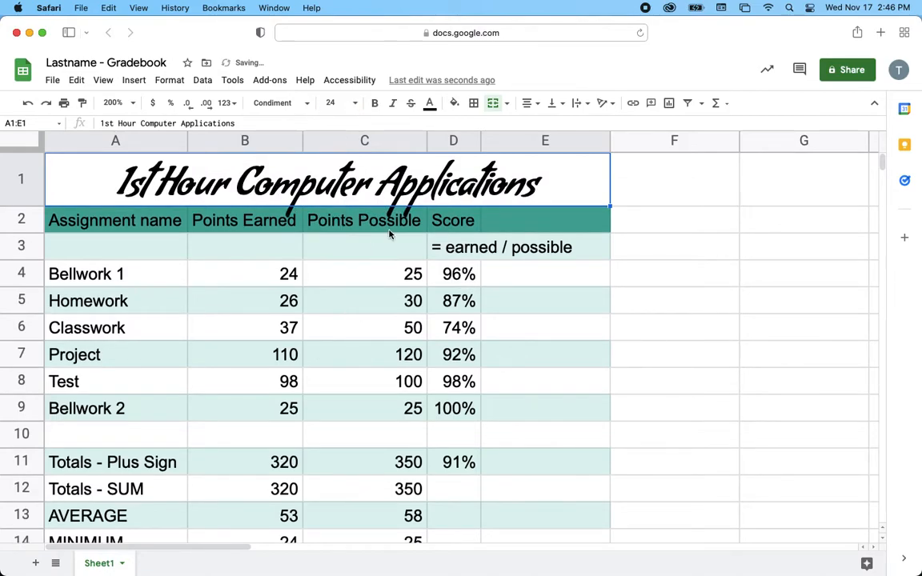
- Make the column headings in A2:E2 bold
click(234, 218)
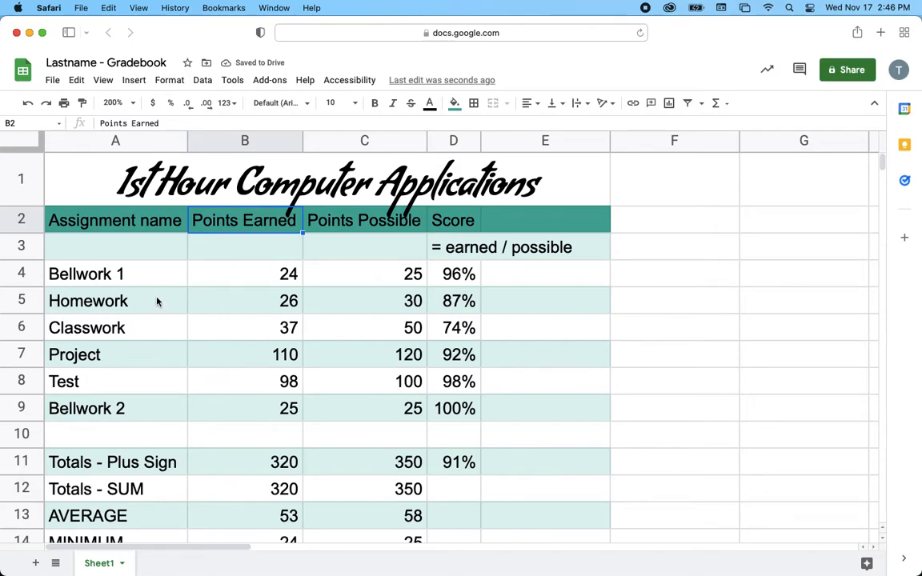
drag(148, 227, 490, 220)
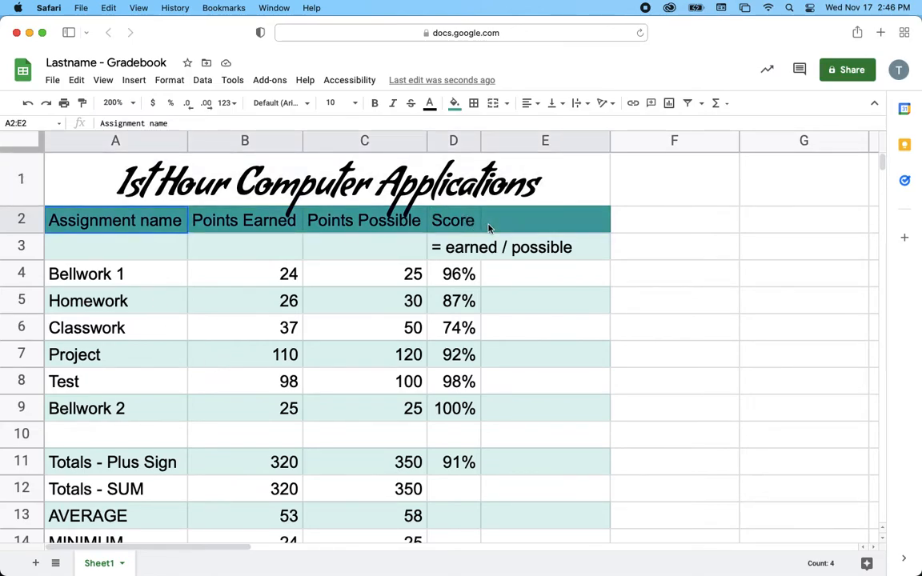
click(376, 105)
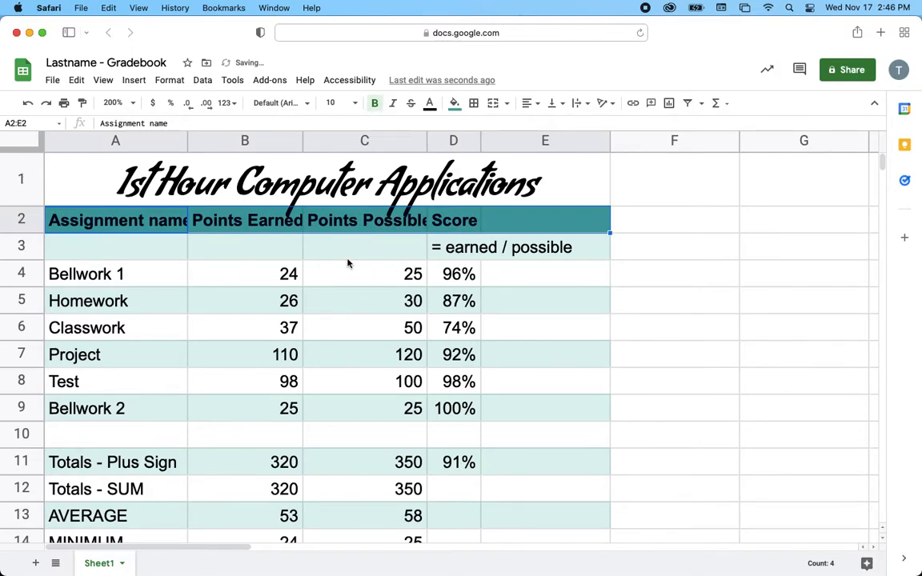
click(454, 252)
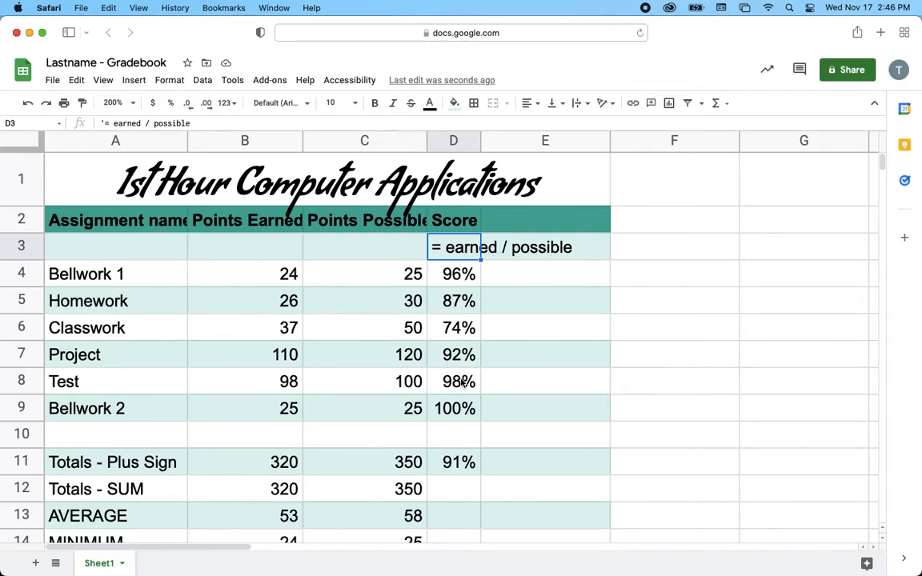
scroll(437, 376, down, 3)
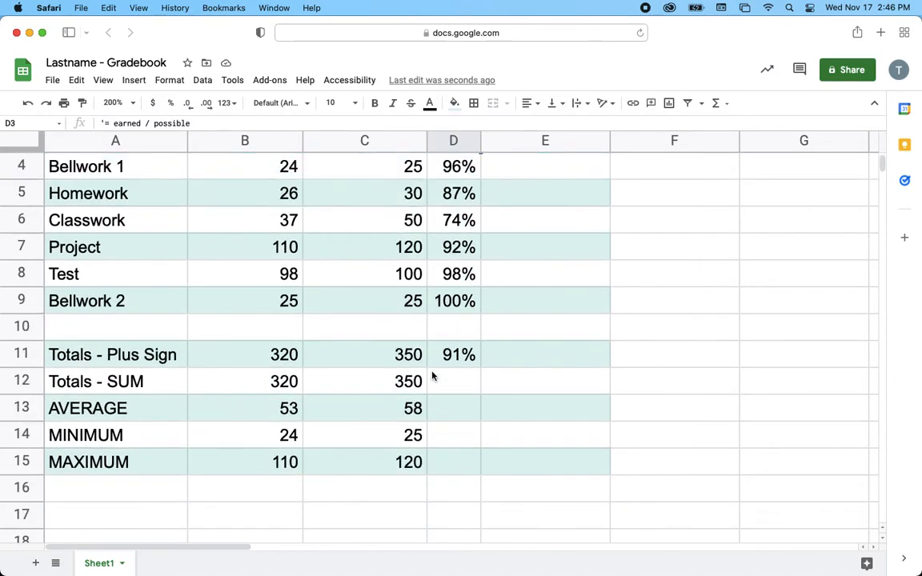
scroll(432, 377, up, 3)
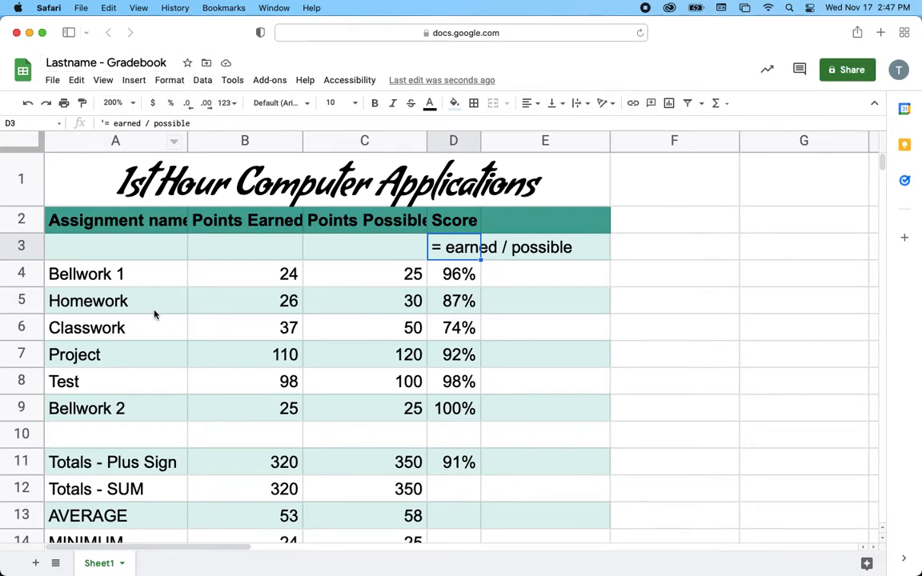
- Color the Sheet1 tab with the custom dark teal used for the column headings
click(123, 565)
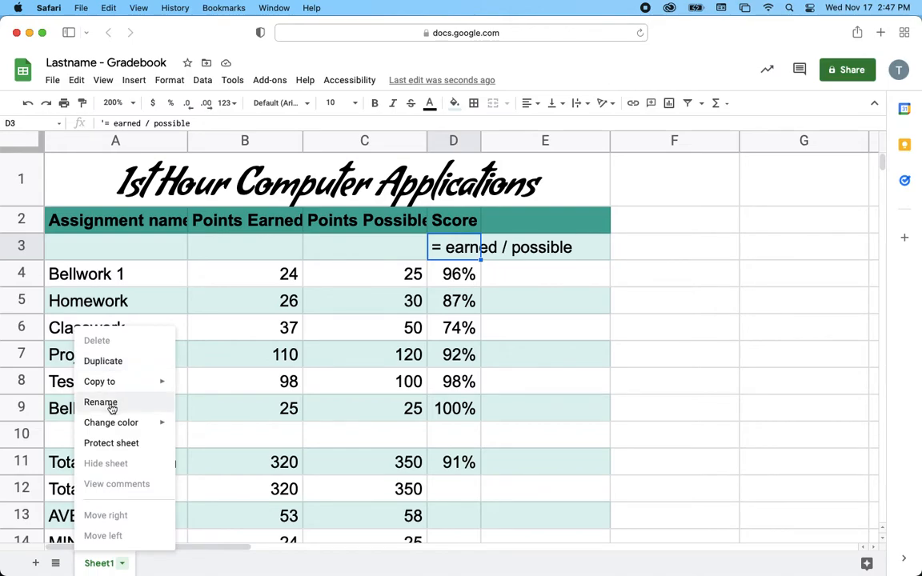
mouse_move(164, 425)
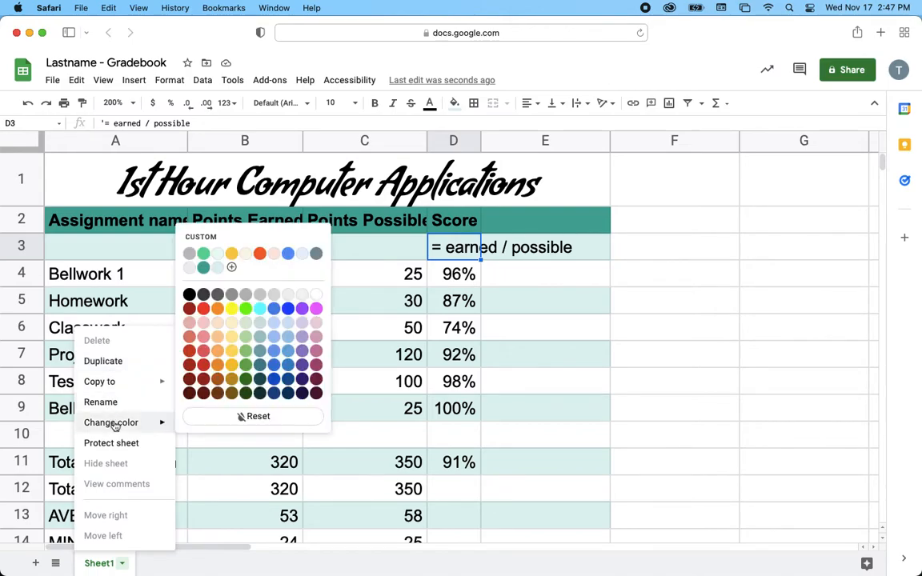
click(203, 269)
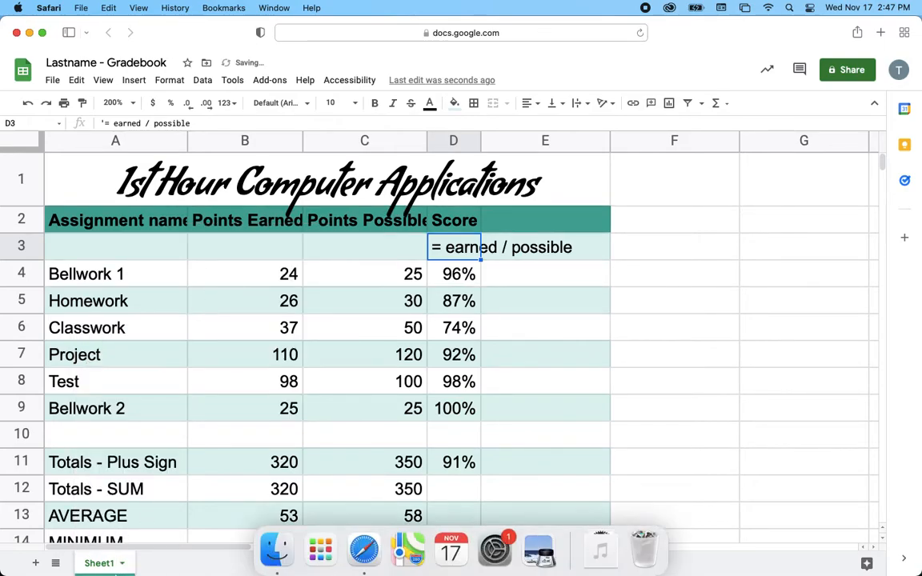
click(158, 245)
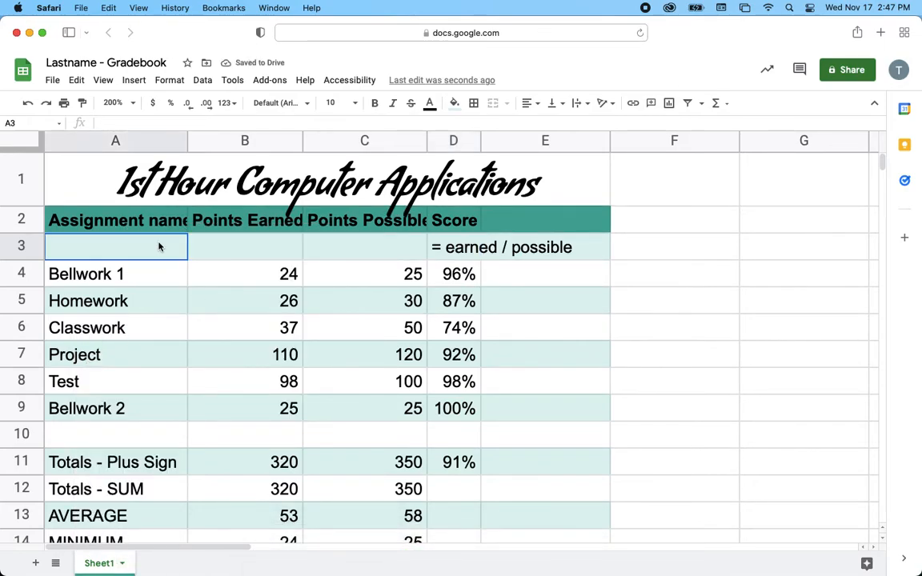
- Rename Sheet1 as "1st Hour - Computer Apps"
click(123, 564)
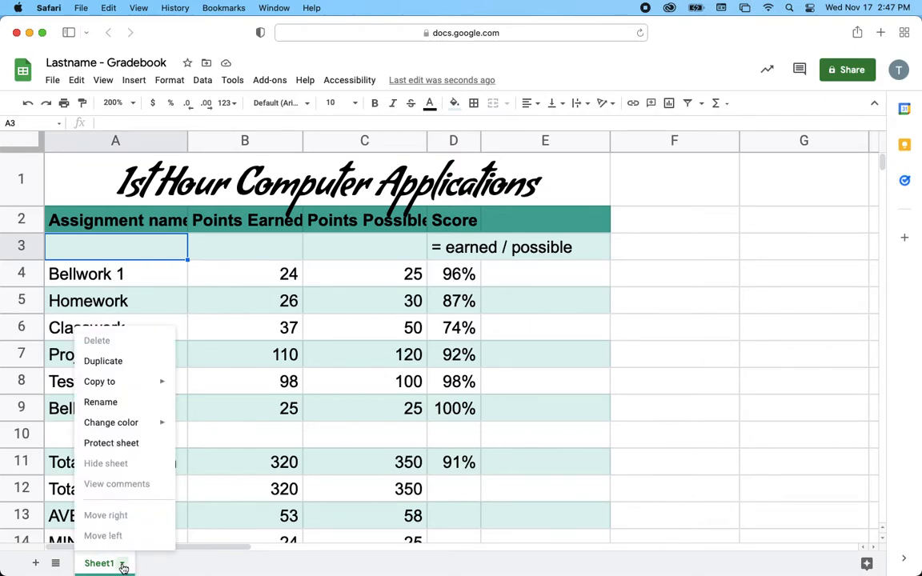
click(127, 403)
text(1st Hour)
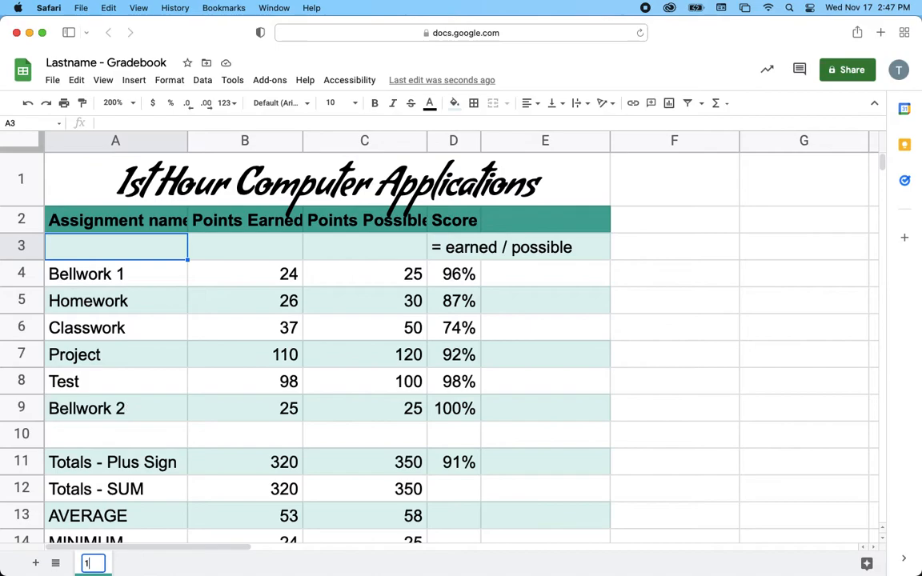
text( - Computer Apps)
key(Return)
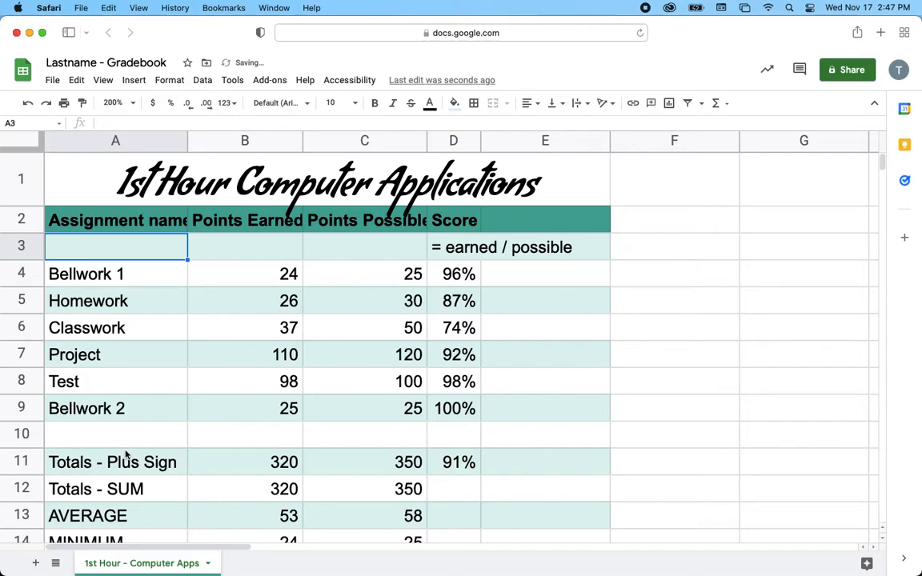
- Duplicate the "1st Hour - Computer Apps" sheet and switch back to the original for comparison
click(206, 562)
mouse_move(154, 430)
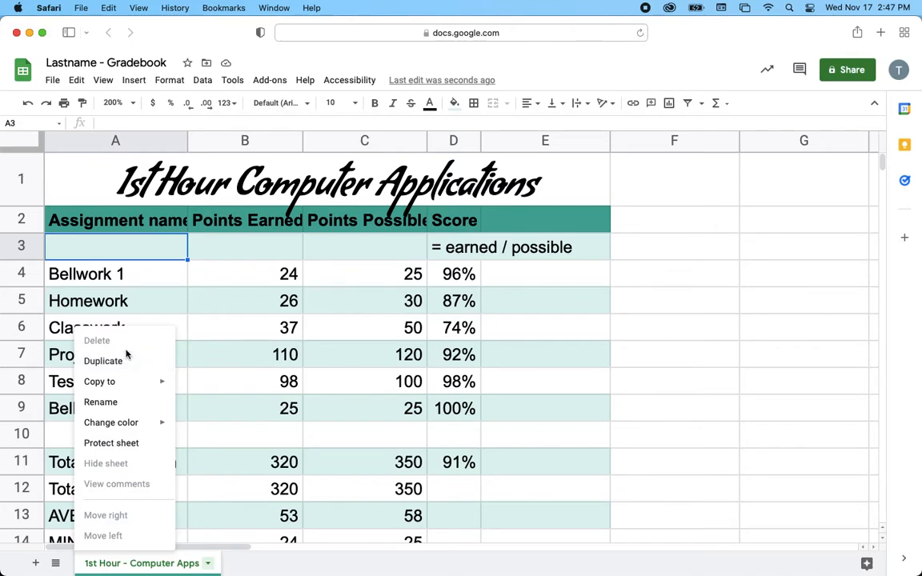
click(104, 361)
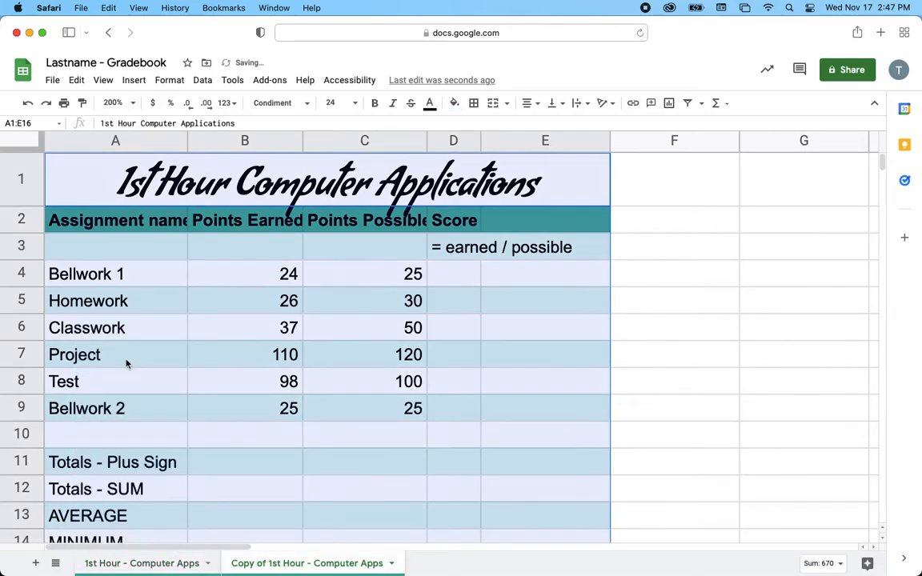
click(173, 565)
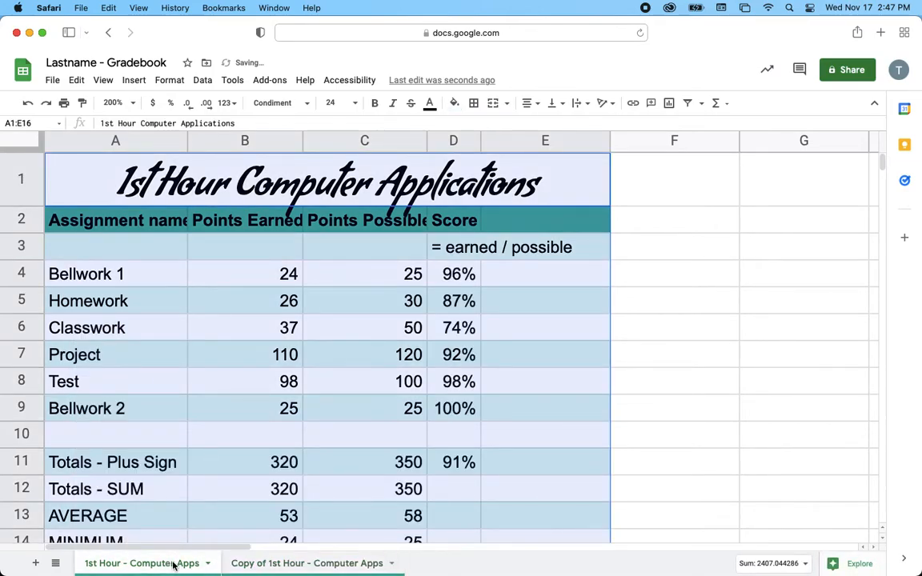
- Apply the yellow default alternating-colors style with a header to A1:E16 on the copied sheet
click(287, 567)
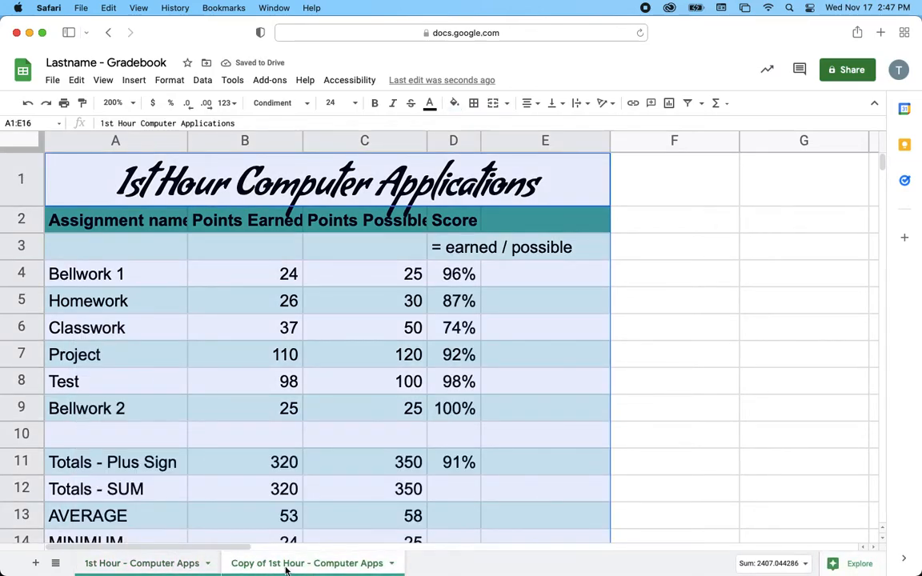
click(164, 81)
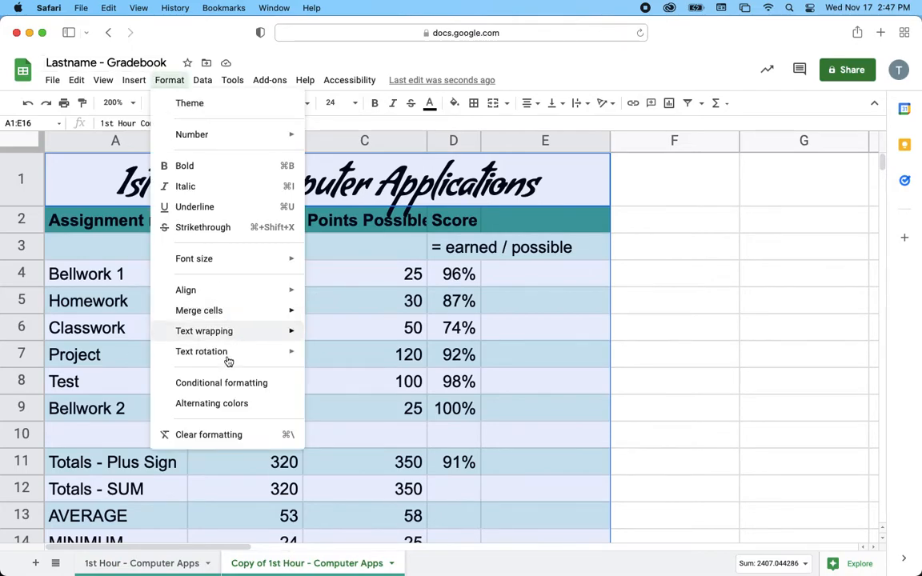
click(228, 405)
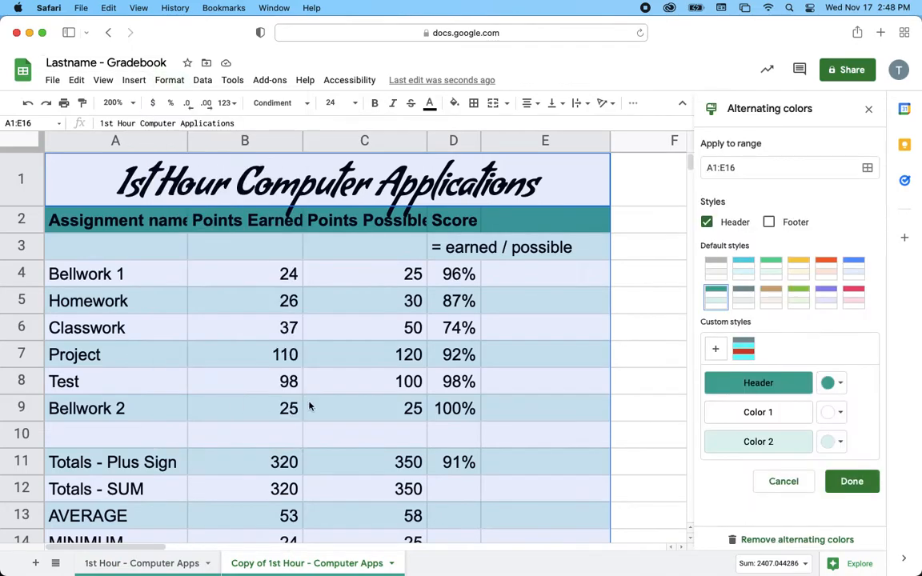
click(798, 269)
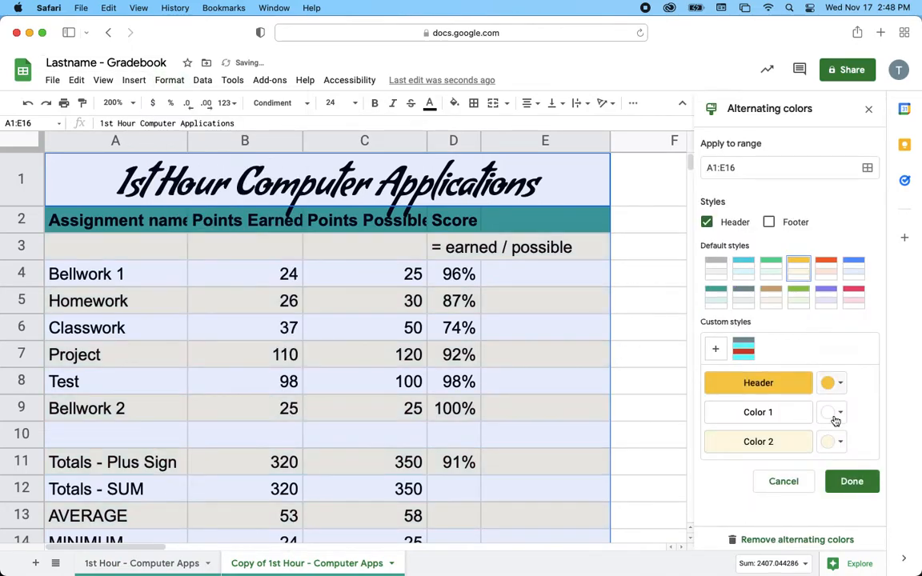
click(854, 483)
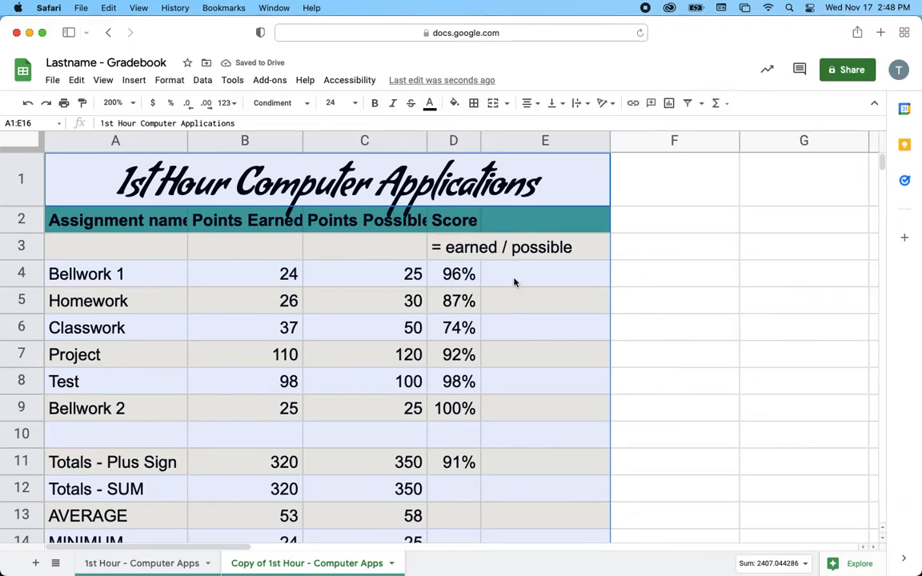
- Fill the column headings in A2:E2 with the custom golden yellow of the new alternating-colors header
click(189, 218)
drag(189, 217, 501, 213)
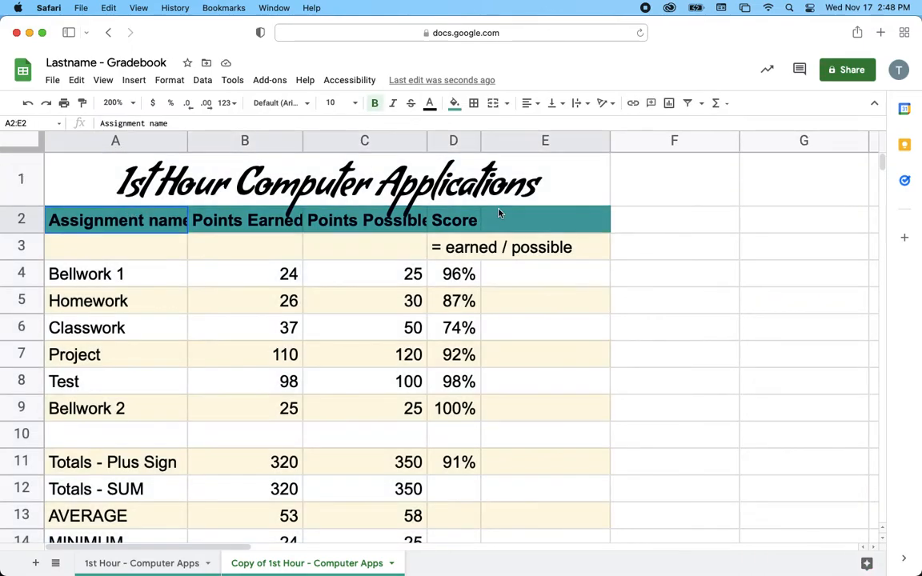
click(454, 103)
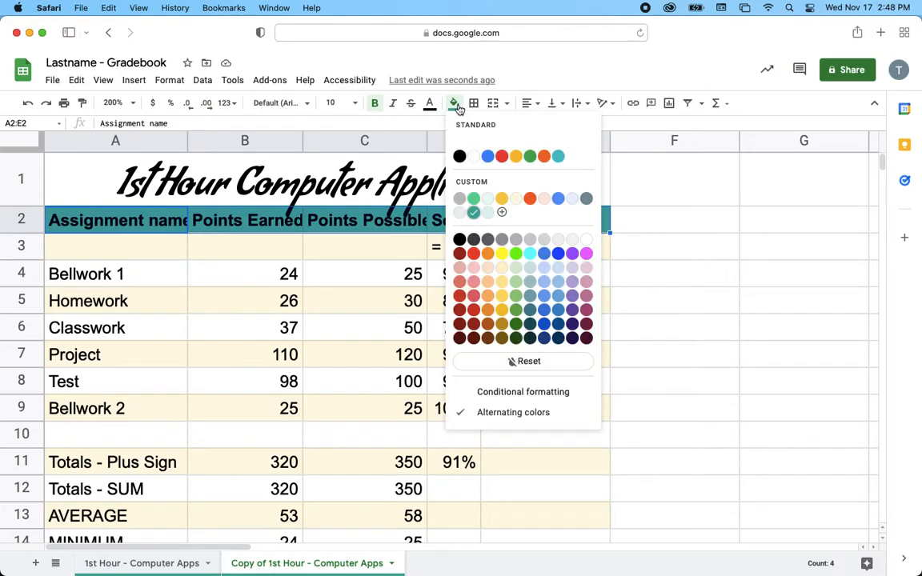
click(502, 200)
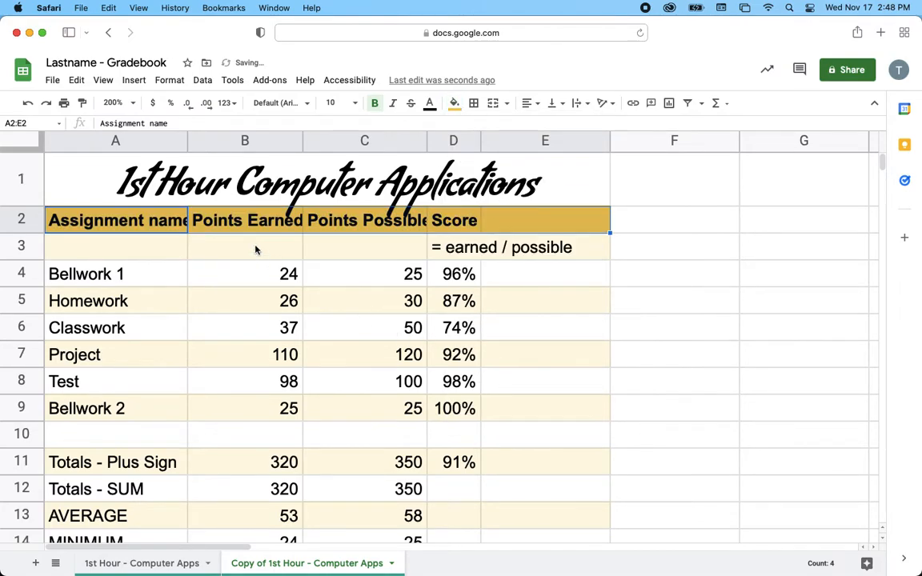
- Widen columns A and B so the Assignment name and Points Earned headings fit
mouse_move(186, 142)
mouse_down()
mouse_move(474, 143)
mouse_move(209, 143)
mouse_up()
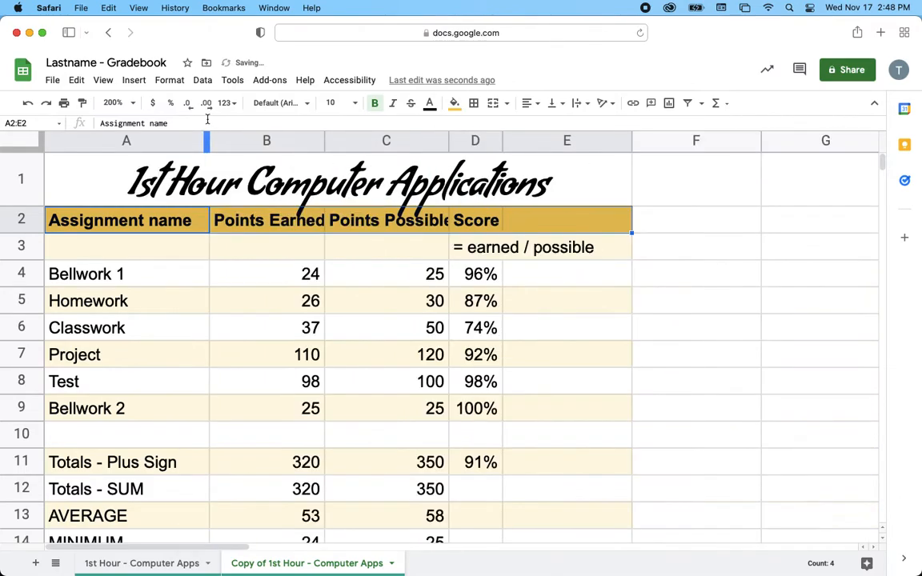
click(330, 141)
drag(328, 139, 339, 138)
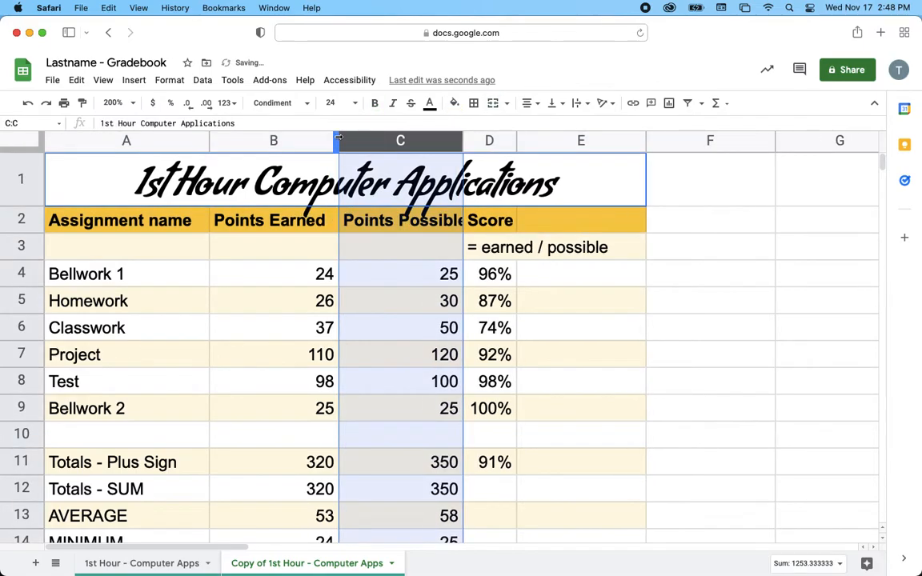
- Switch back and forth between the original sheet and its copy to compare their formatting
click(185, 566)
click(292, 565)
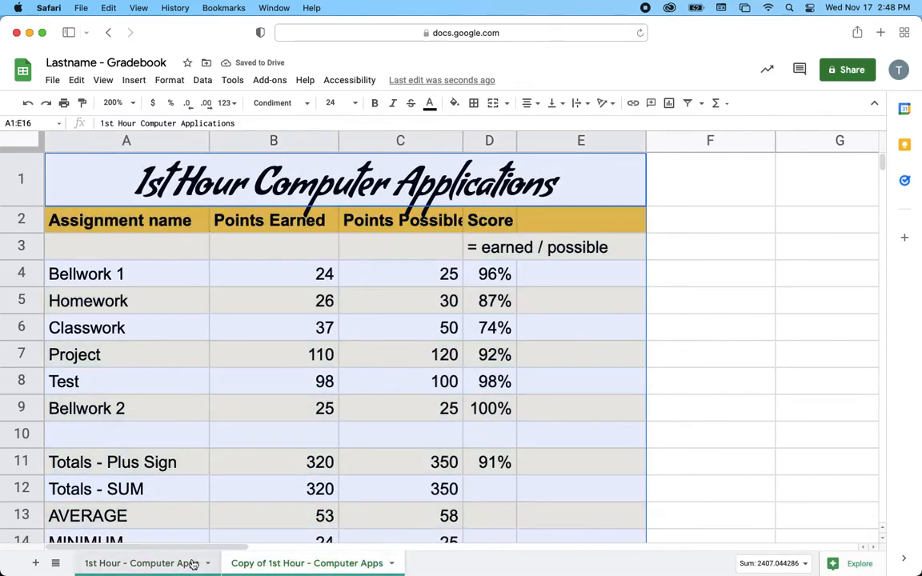
click(192, 566)
click(283, 565)
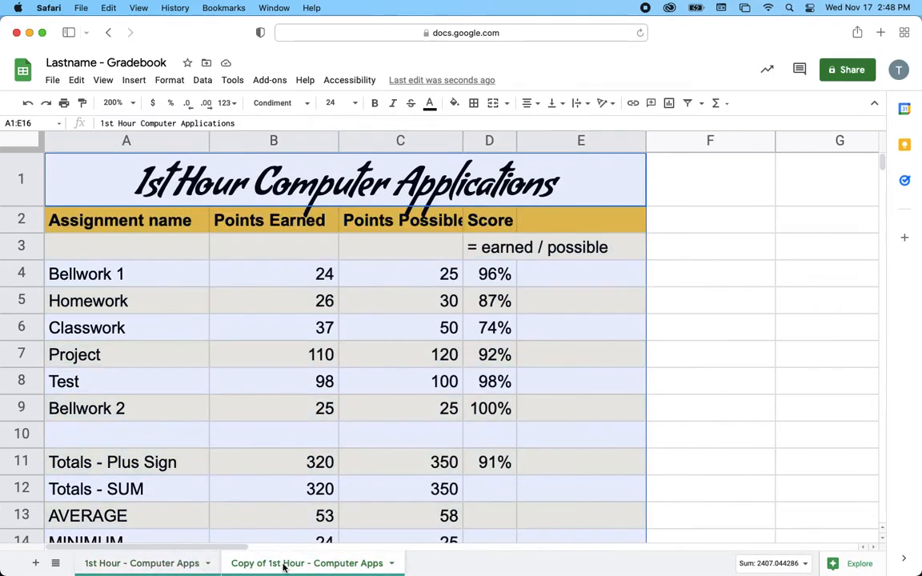
click(148, 564)
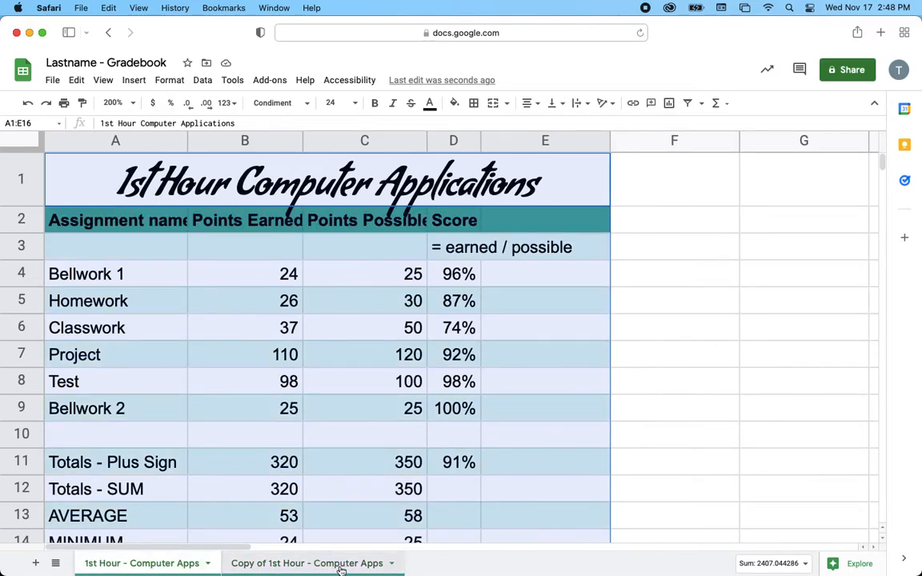
- Rename the copied sheet as "2nd Hour - Computer Apps"
click(305, 565)
double_click(273, 564)
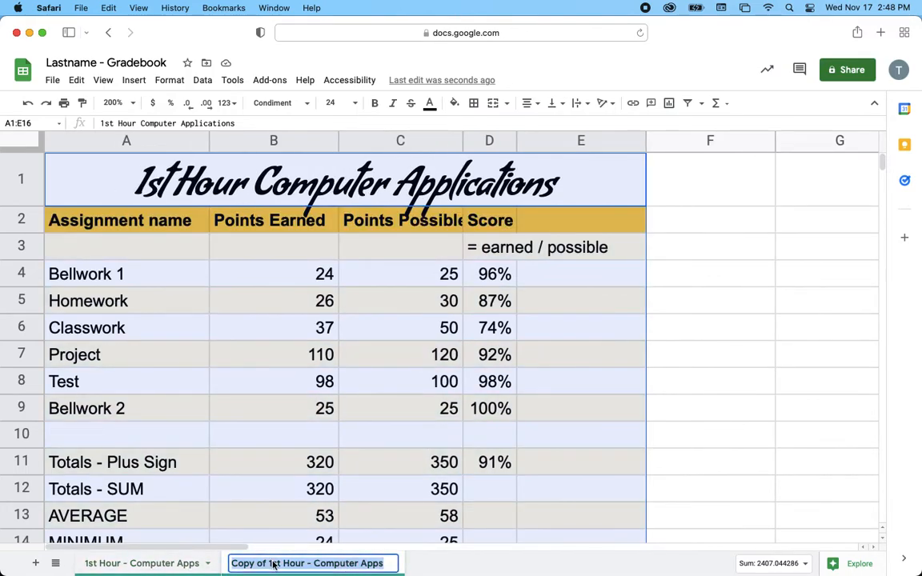
drag(282, 565, 162, 553)
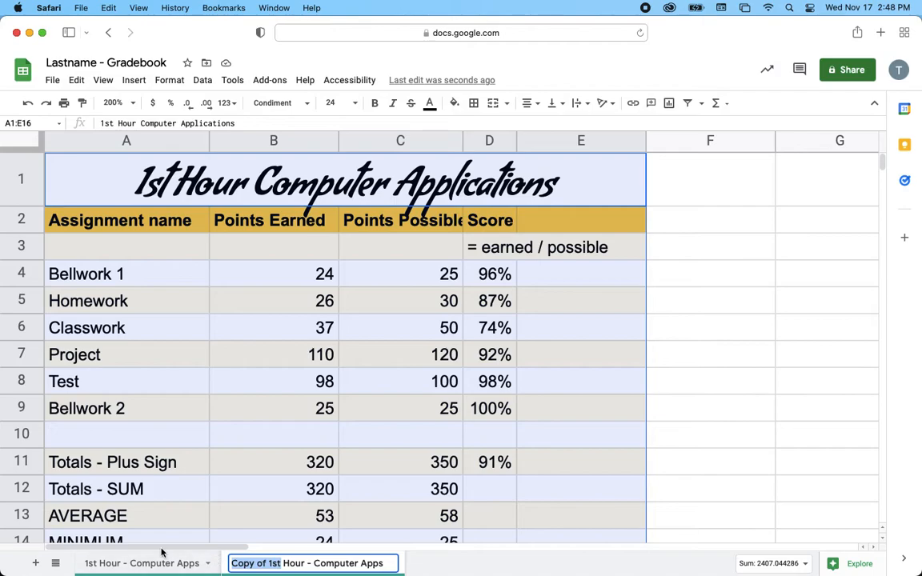
text(2nd)
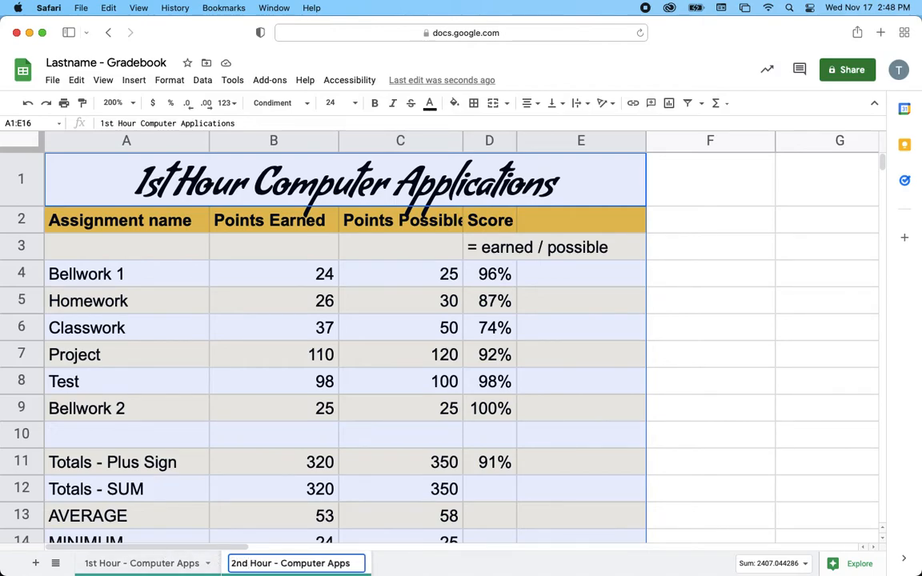
- Change the merged title in row 1 to "2nd Hour Computer Applications"
double_click(180, 192)
drag(177, 178, 109, 178)
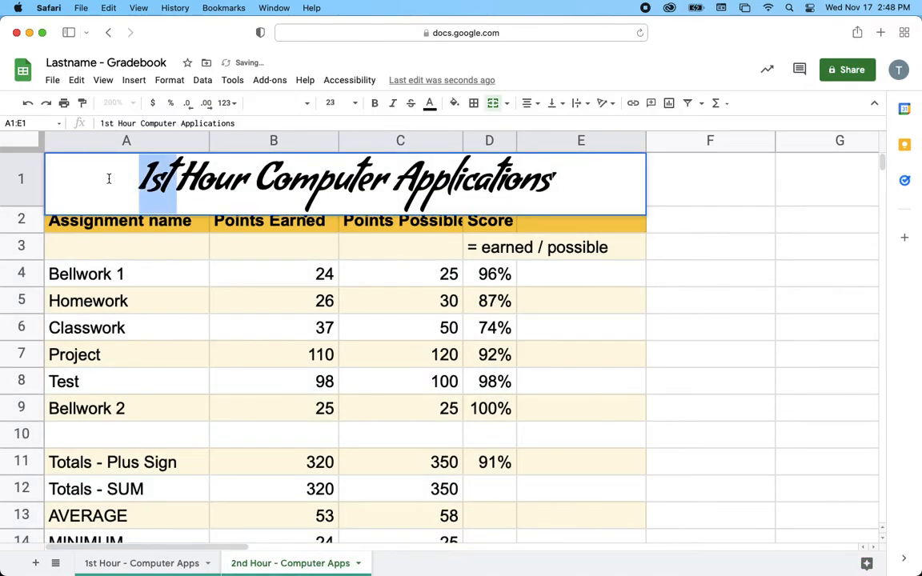
text(2nd)
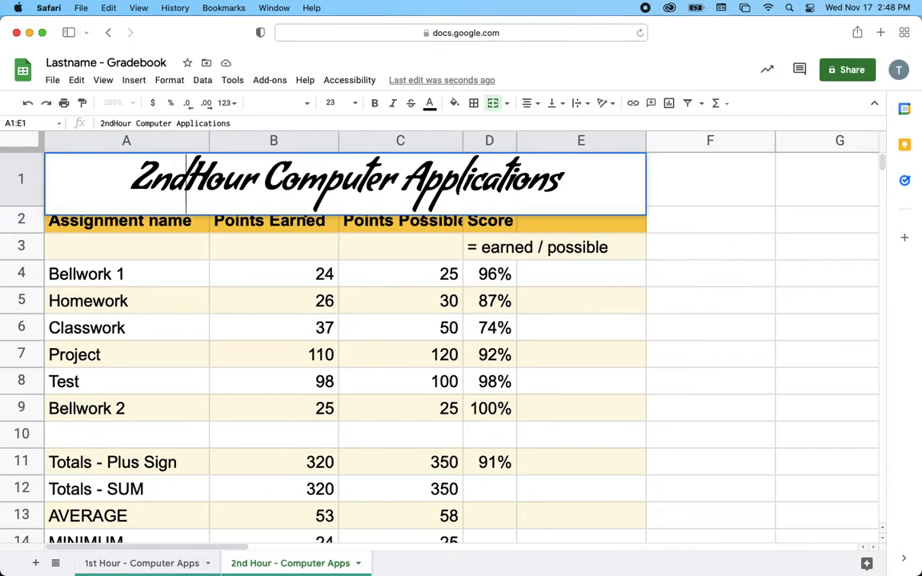
key(Left)
key(Right)
key(Right)
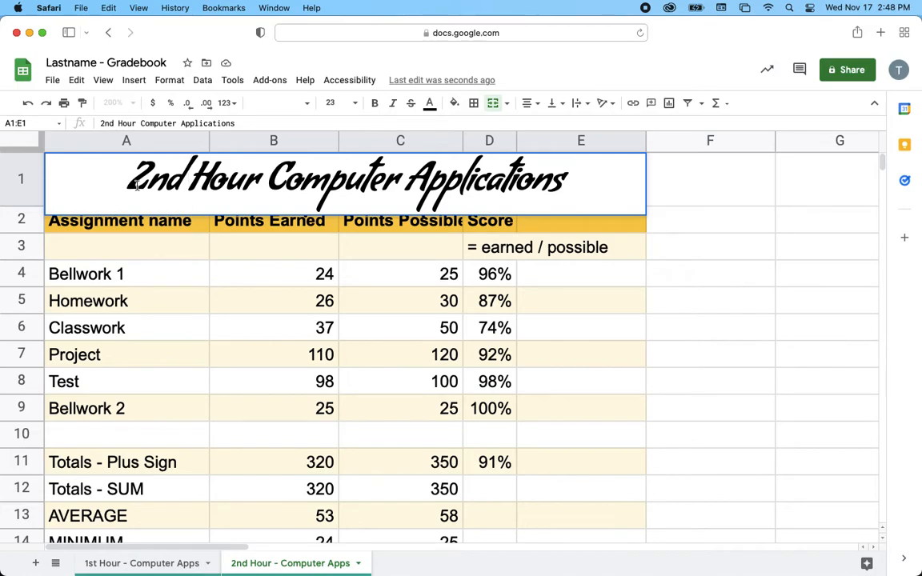
key(Return)
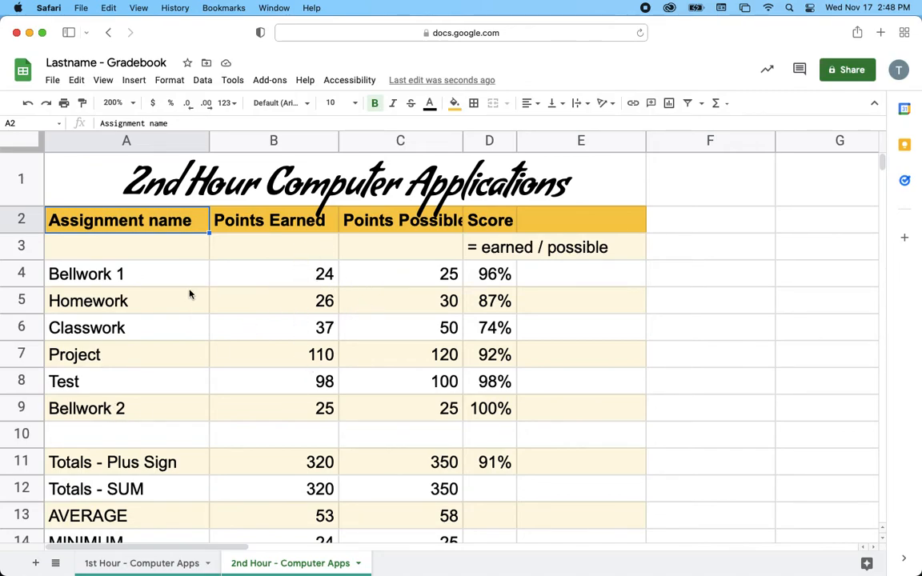
- Replace the first assignment in row 4 with "Essay", entering 68 points earned and 100 points possible
click(127, 278)
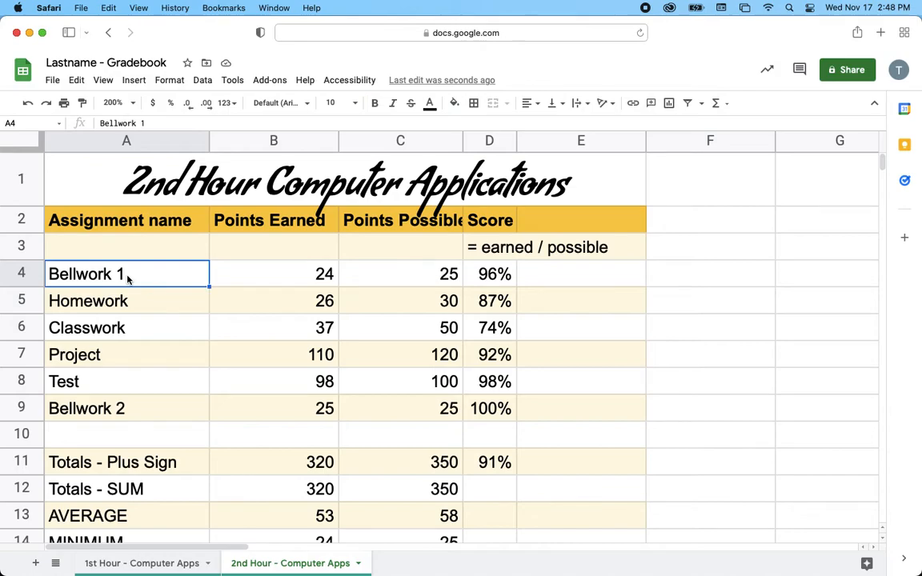
text(Essay)
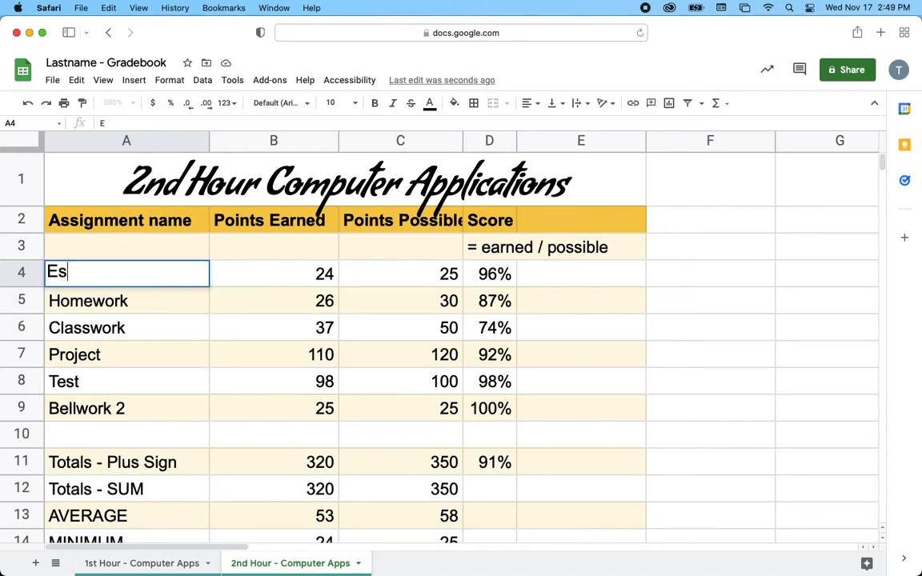
key(Tab)
text(1)
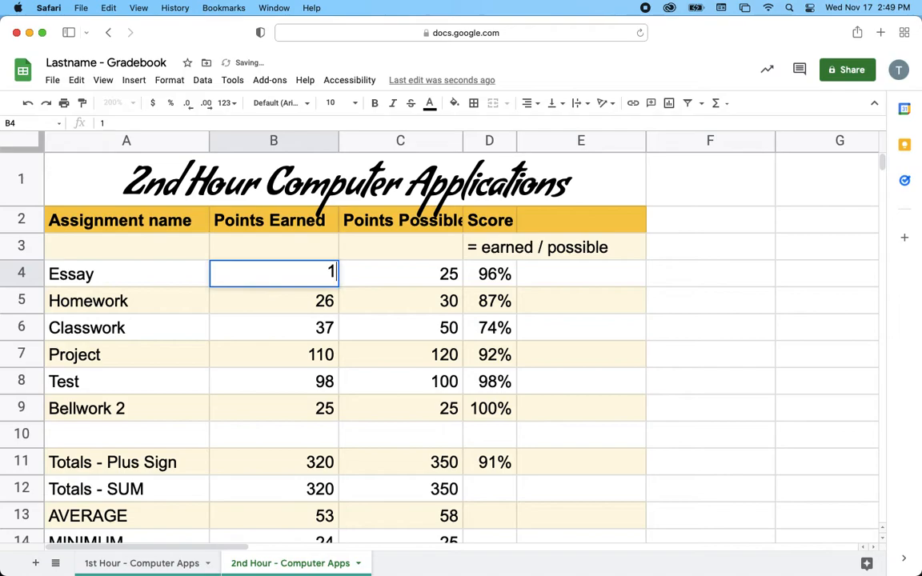
key(BackSpace)
key(Tab)
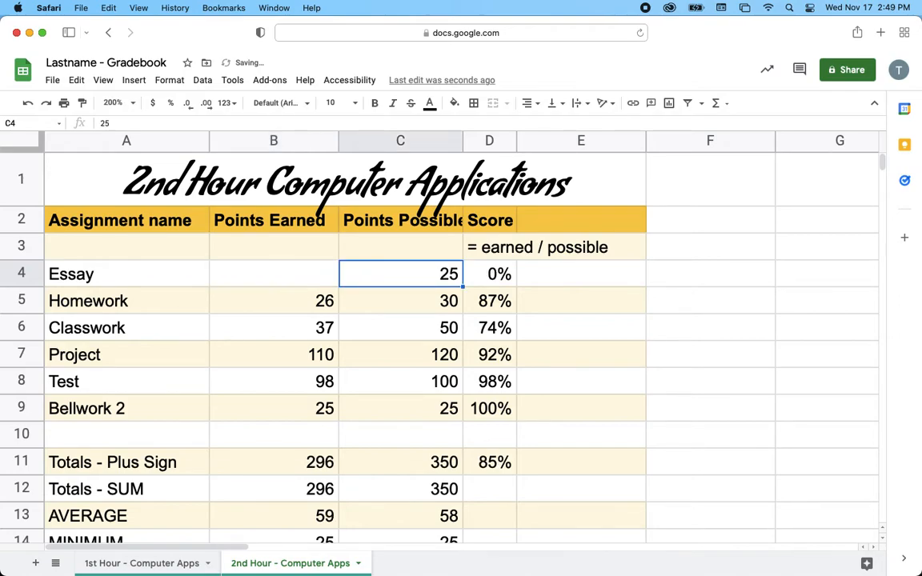
text(100)
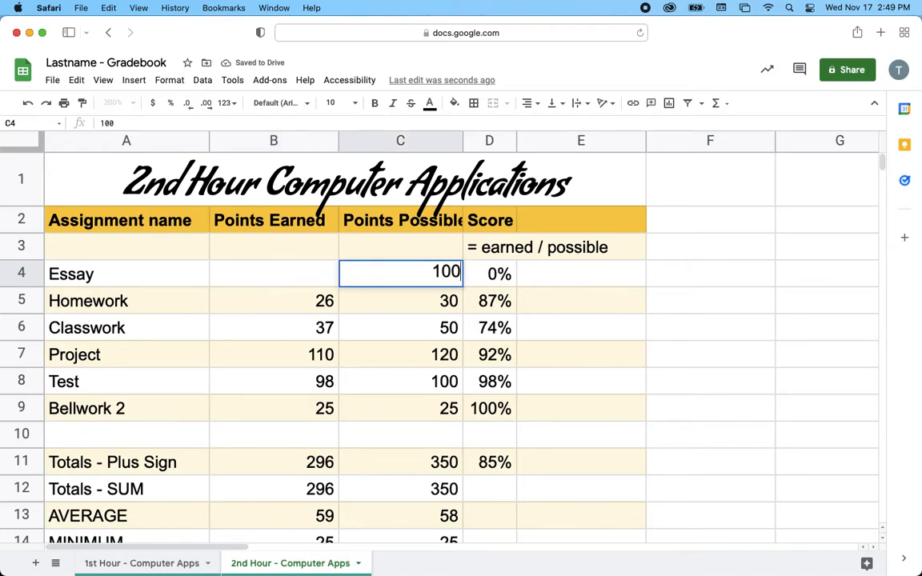
key(Left)
text(68)
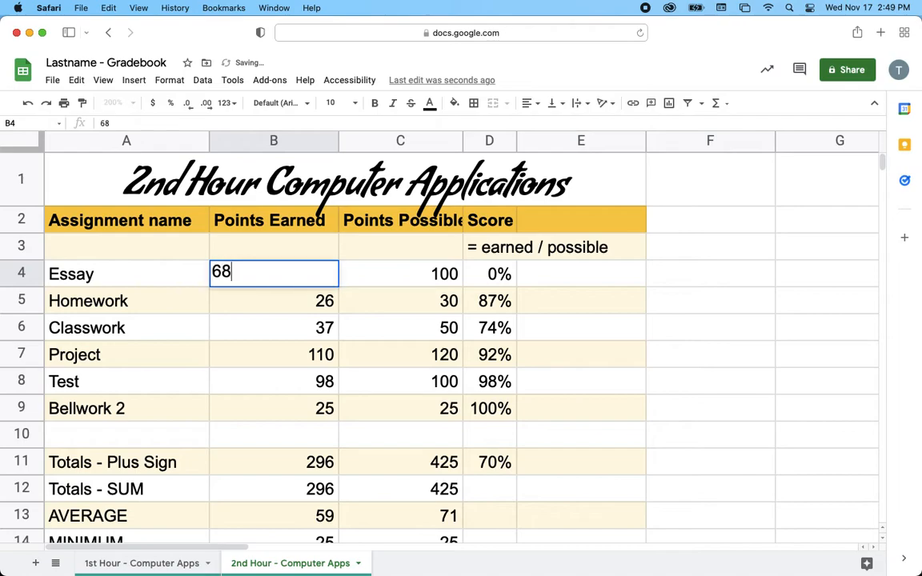
key(Return)
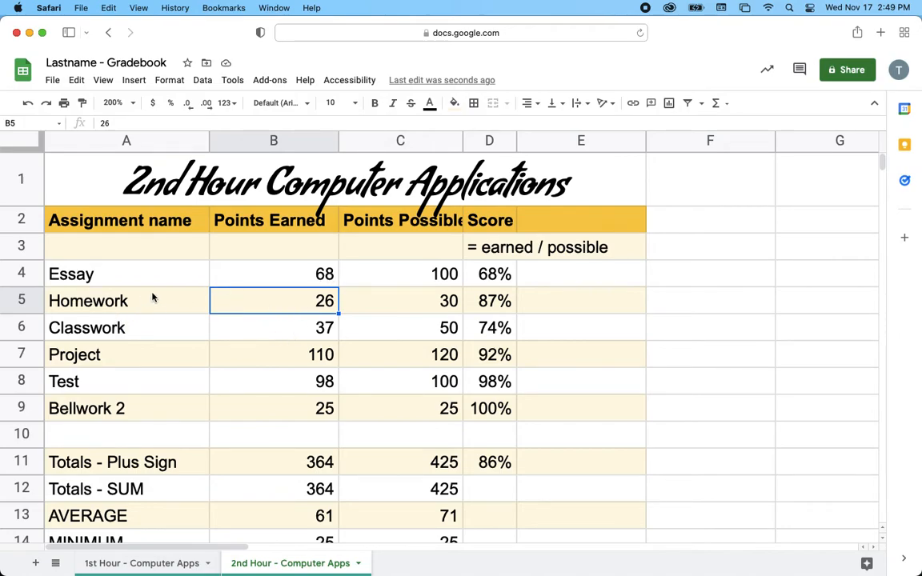
- Set the Essay's points earned in B4 to 98
click(325, 268)
text(9)
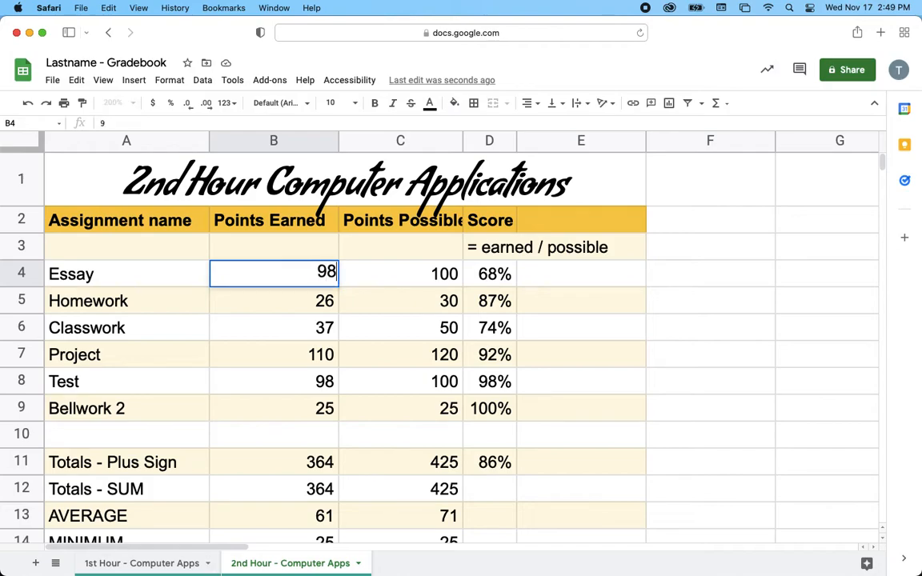
key(Return)
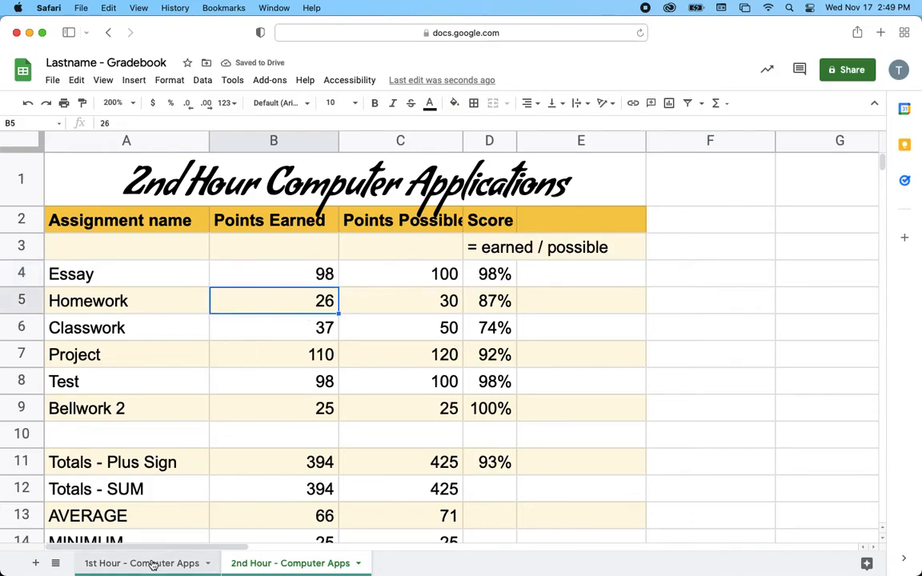
- Color the "2nd Hour - Computer Apps" sheet tab with the custom golden yellow used for its headings
click(359, 564)
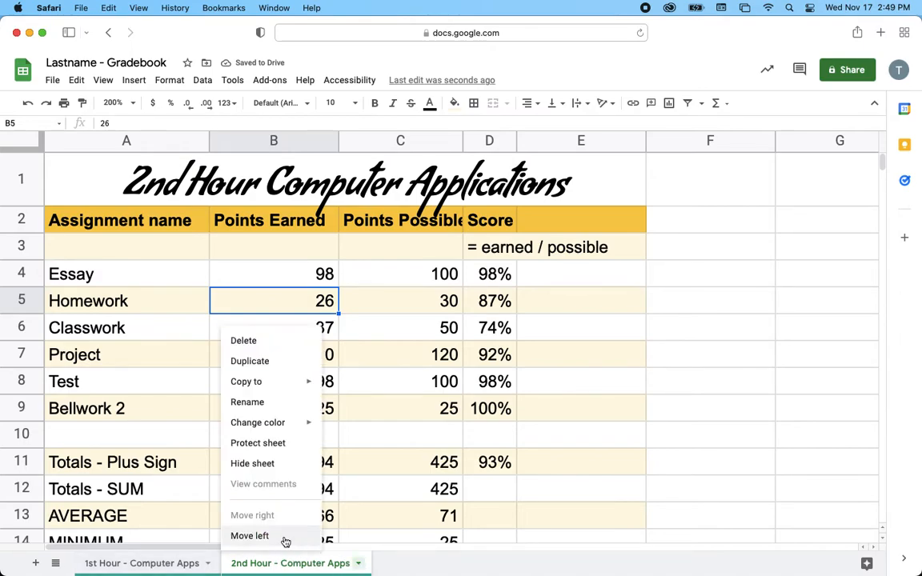
mouse_move(286, 425)
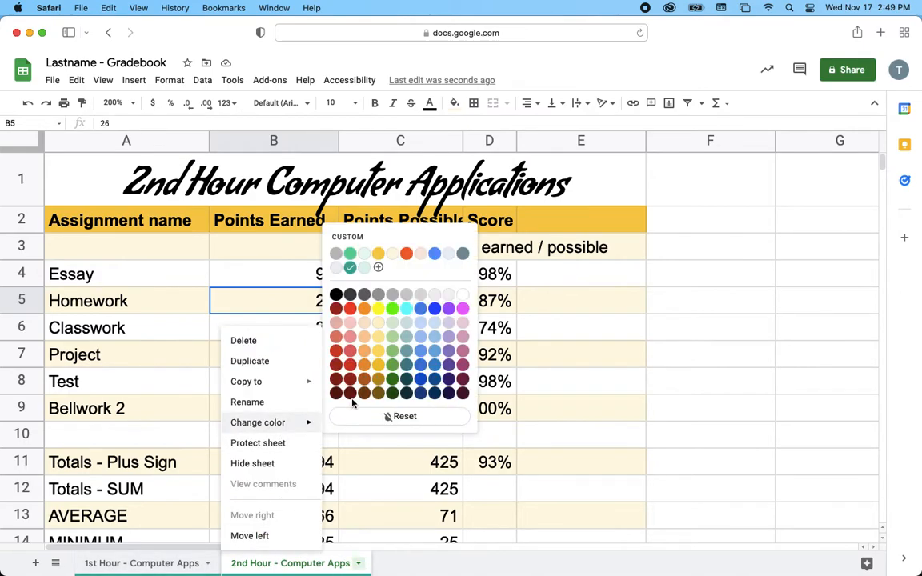
click(380, 255)
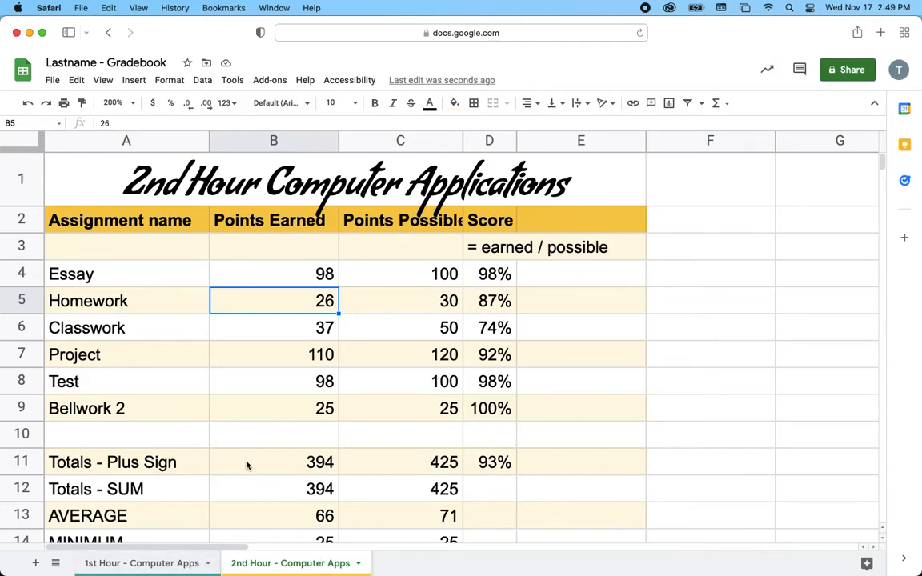
- Clear the sum, average, minimum and maximum formulas in B12:C15
scroll(232, 432, down, 3)
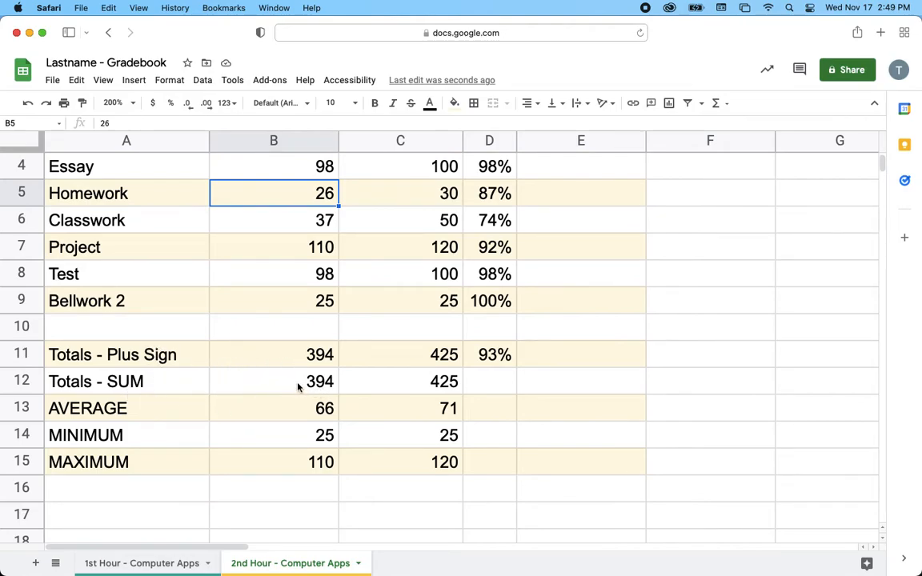
drag(303, 383, 452, 468)
key(Delete)
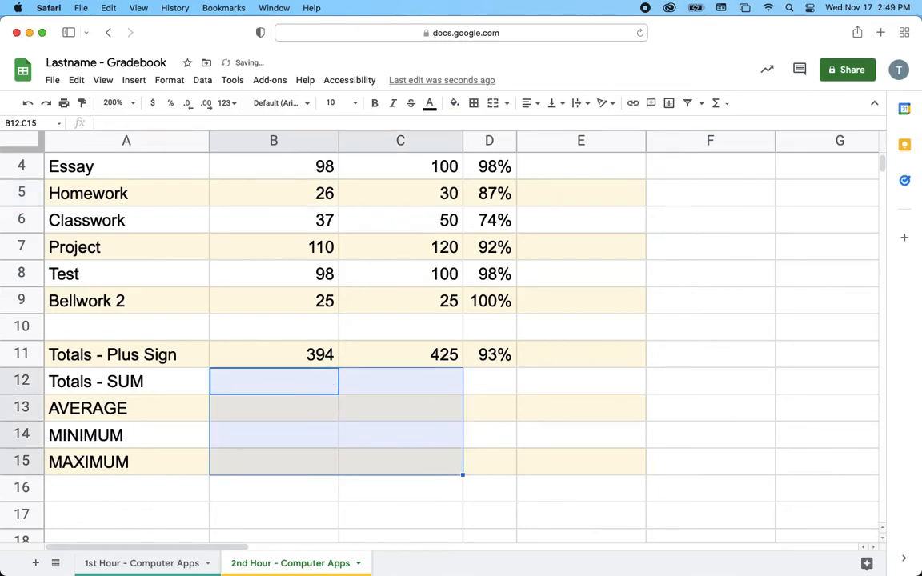
- Enter a SUM formula in B12 that totals the points earned in B4:B9
key(Left)
key(Up)
key(Right)
key(Down)
text(=)
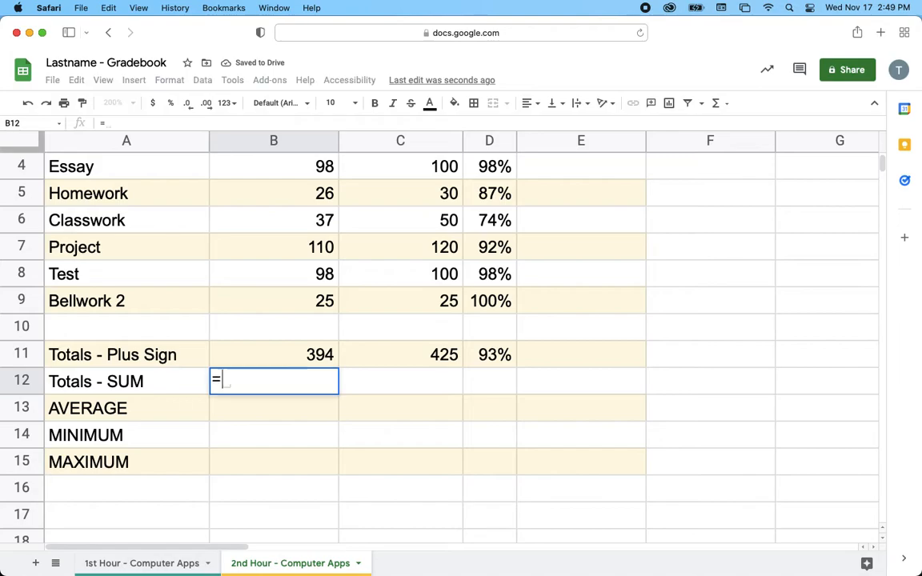
text(SUM)
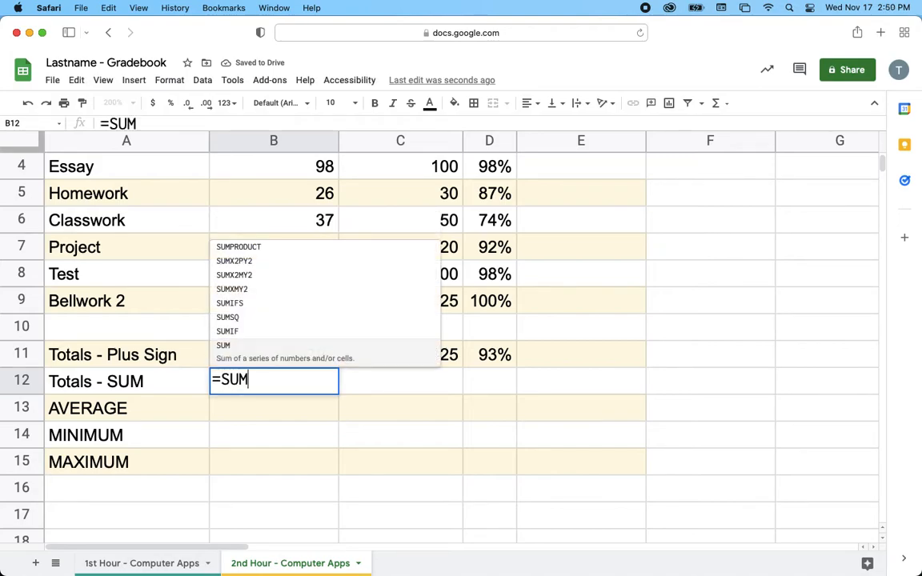
click(277, 350)
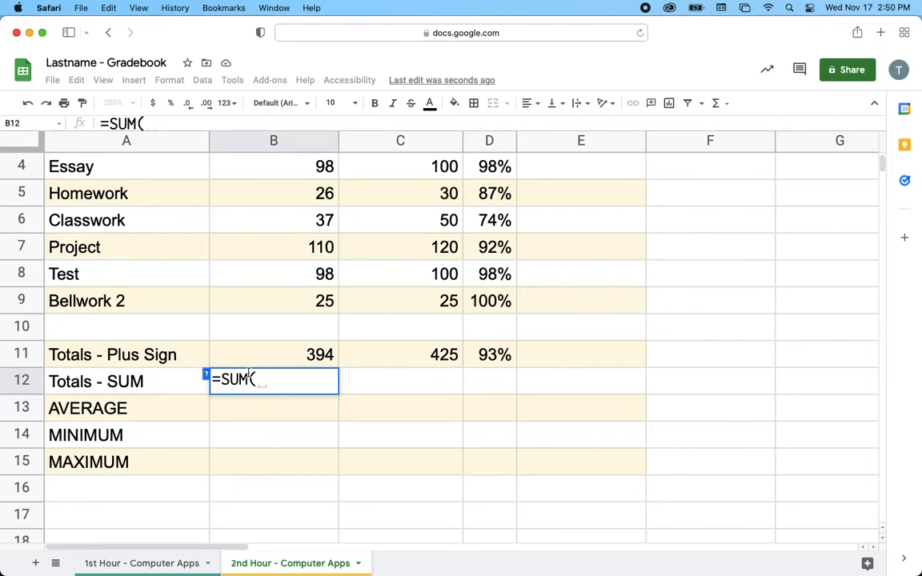
scroll(273, 161, up, 2)
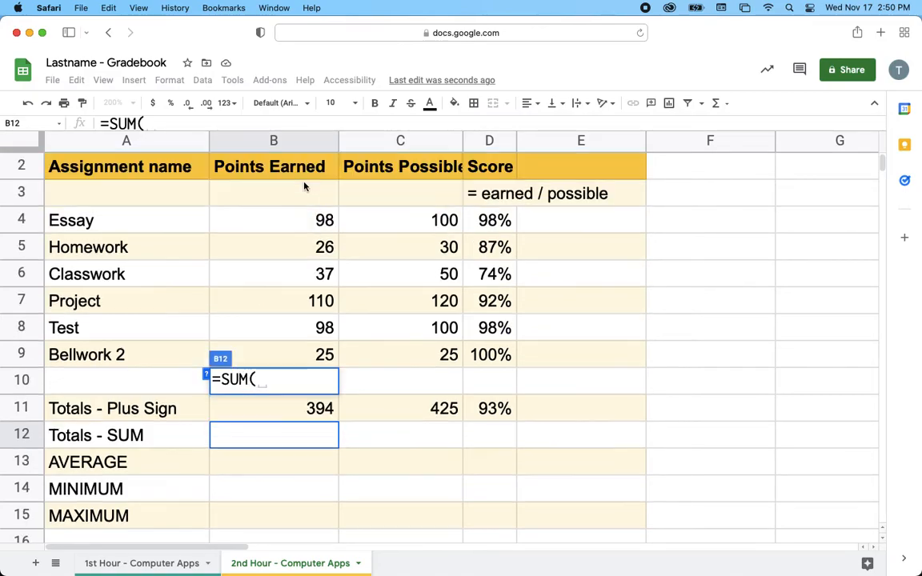
click(307, 218)
drag(306, 218, 314, 356)
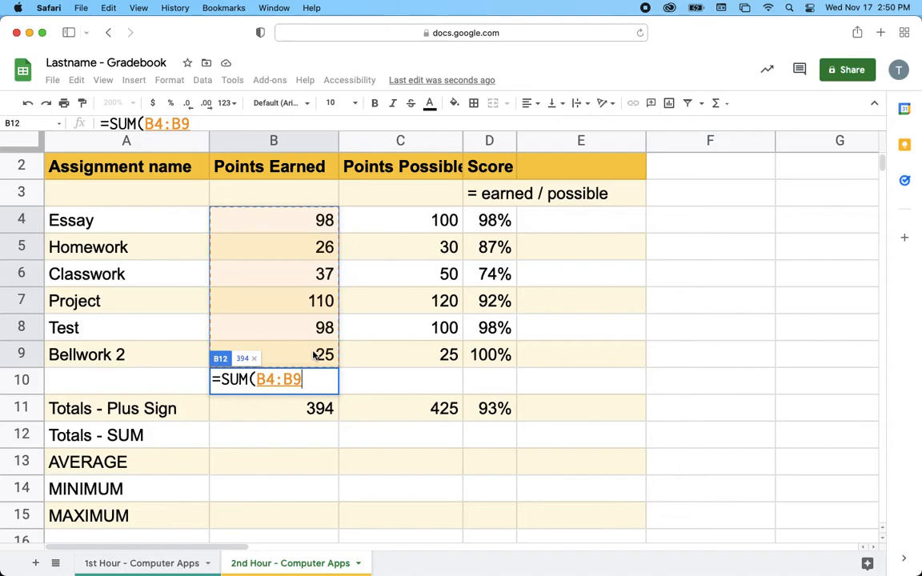
key(Return)
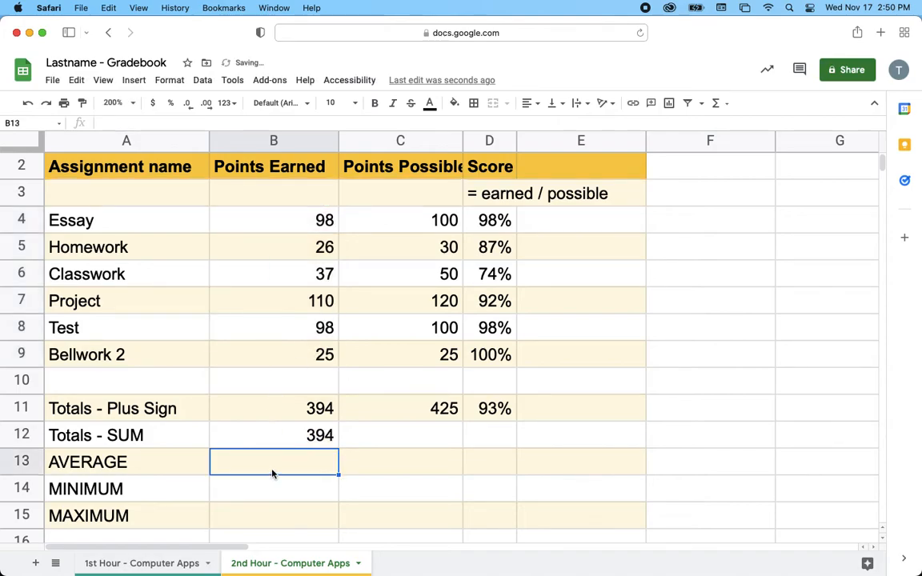
- Enter an AVERAGE formula in B13 for the points earned in B4:B9
text(=avera)
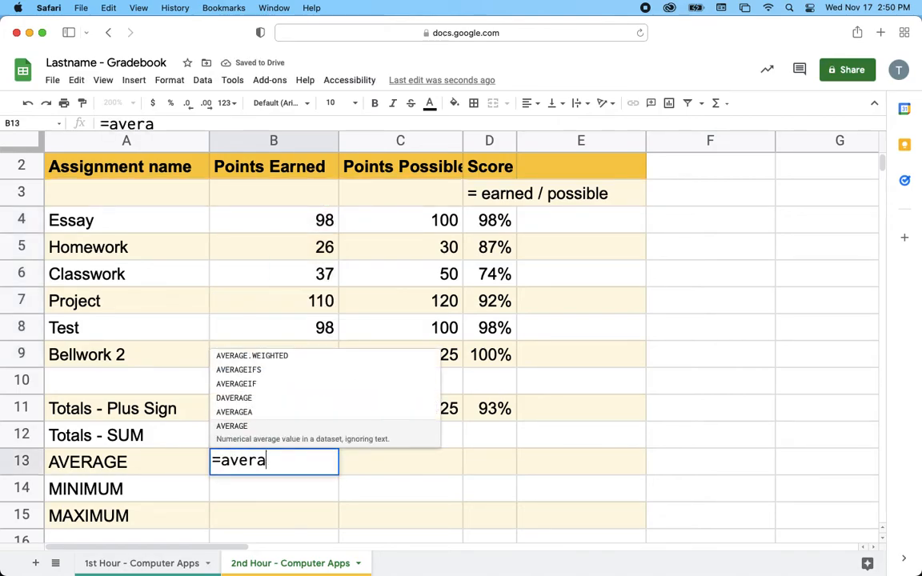
click(238, 443)
drag(317, 226, 316, 370)
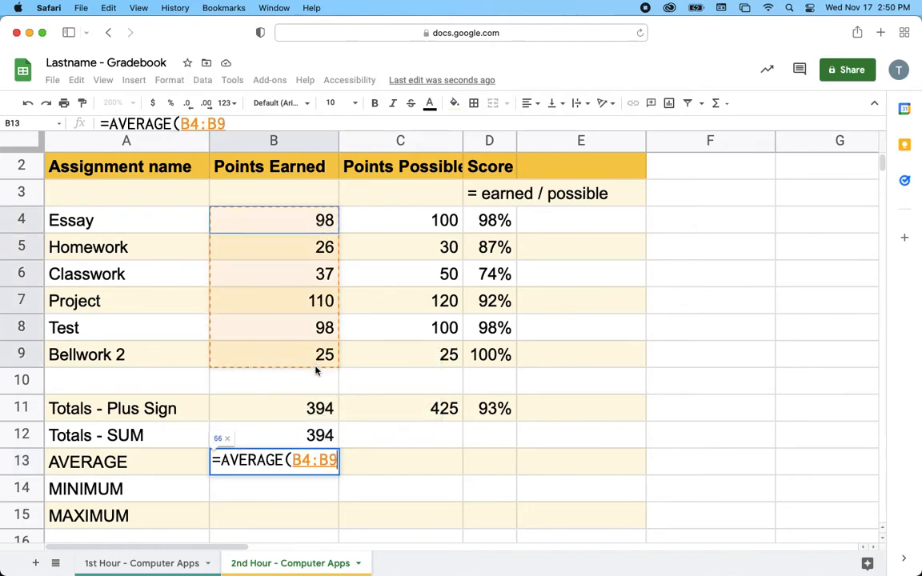
key(Return)
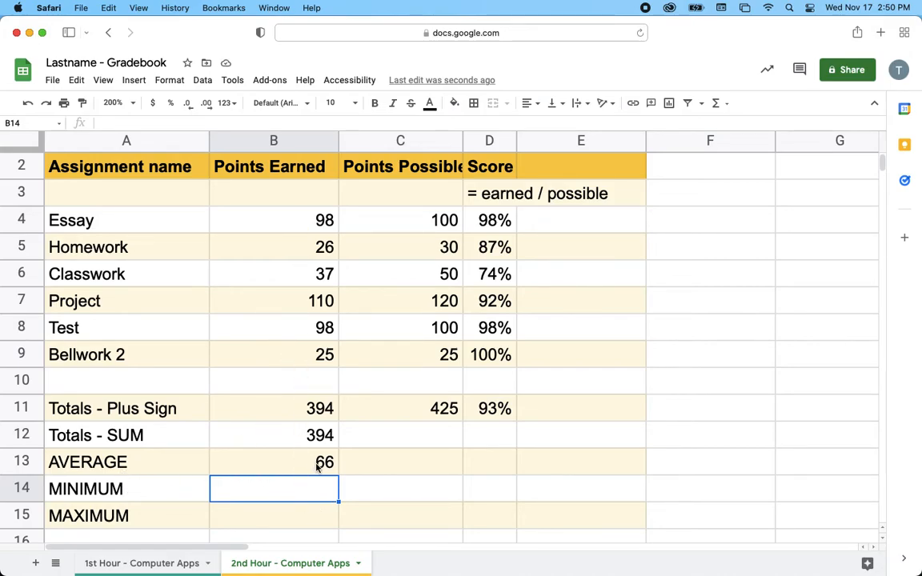
scroll(336, 473, down, 5)
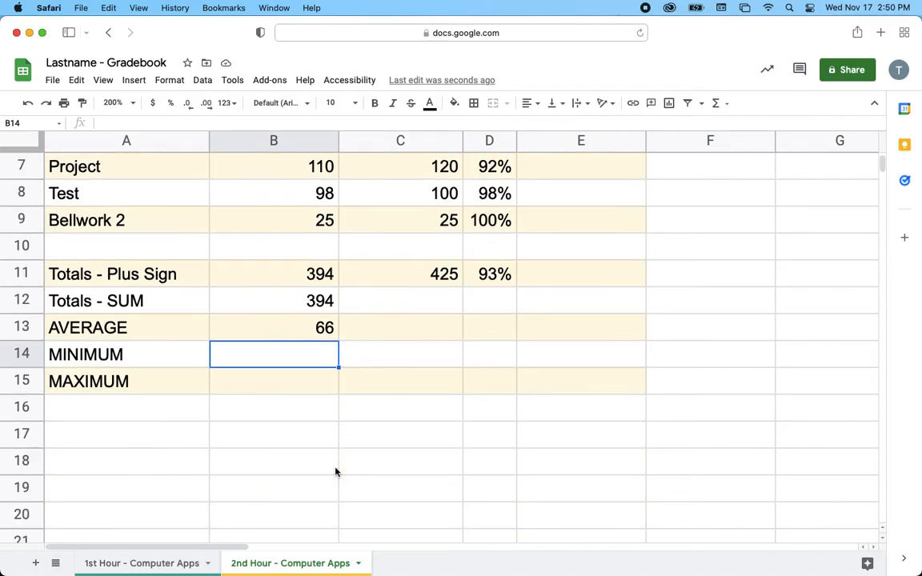
- Add a new blank sheet and look through the list of all sheets
click(35, 564)
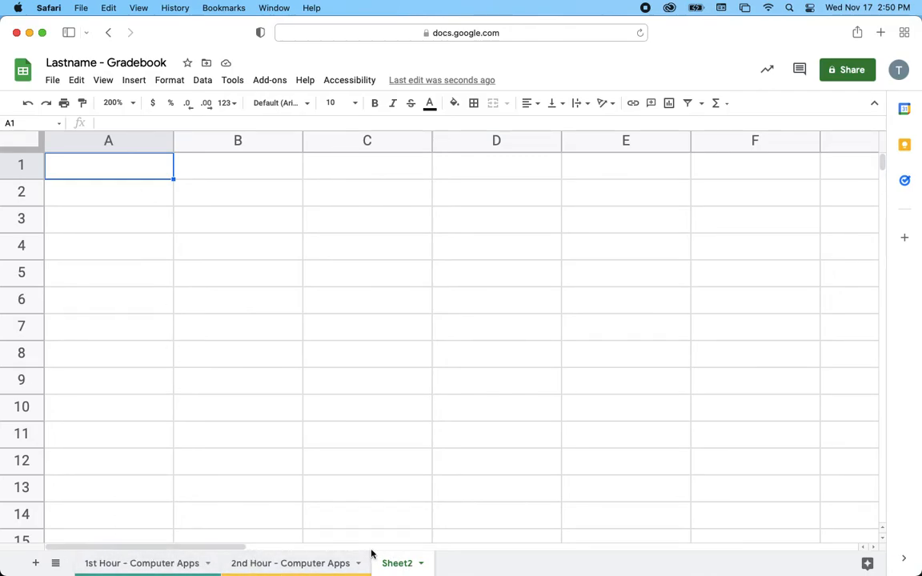
click(56, 564)
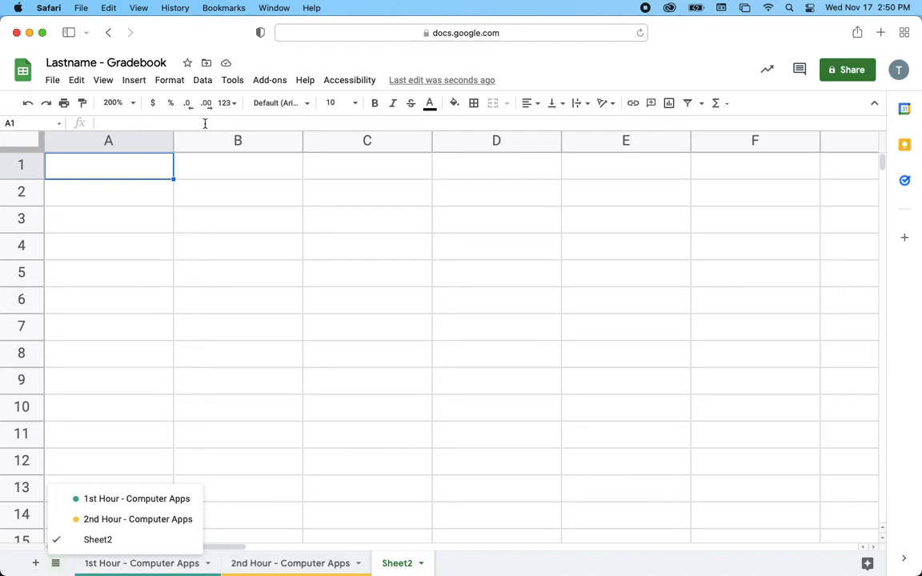
click(26, 568)
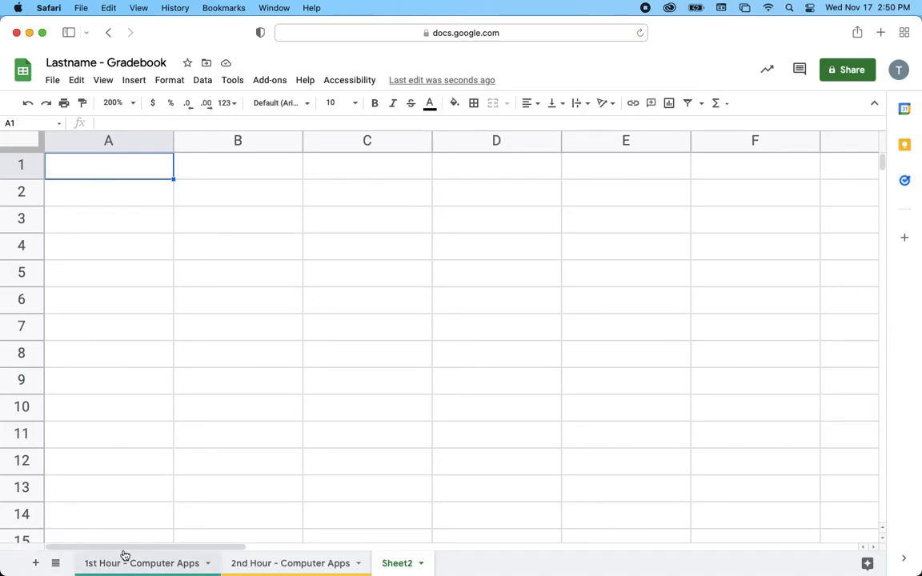
- Delete the blank Sheet2 from the gradebook
click(420, 564)
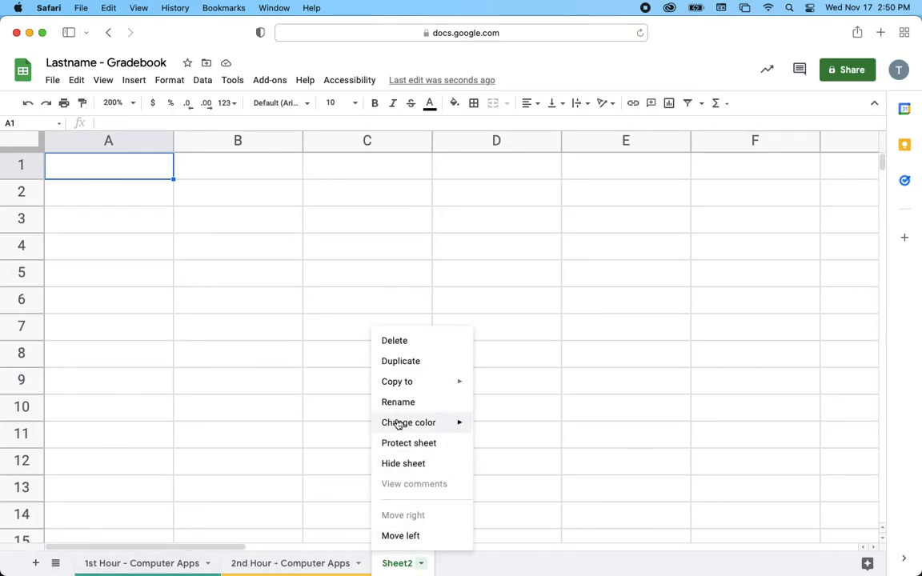
click(401, 347)
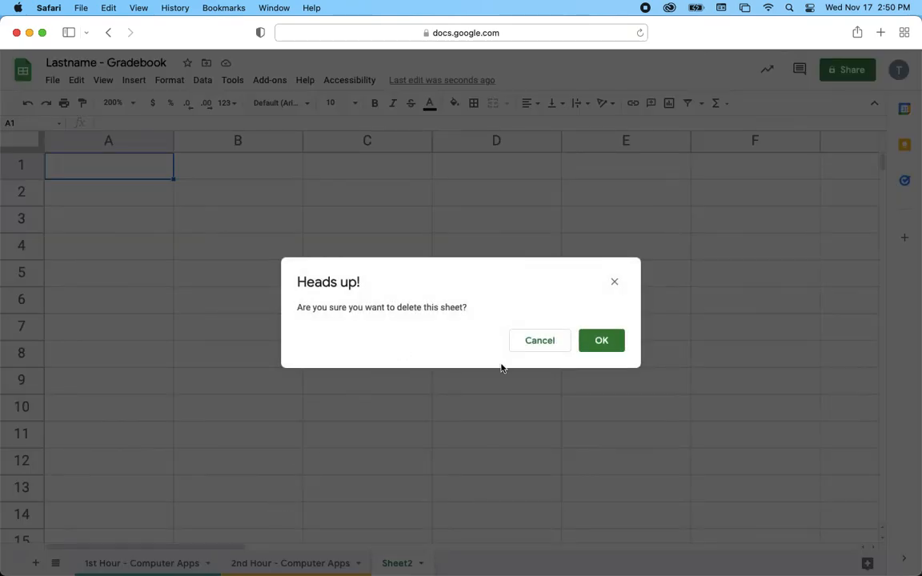
click(599, 340)
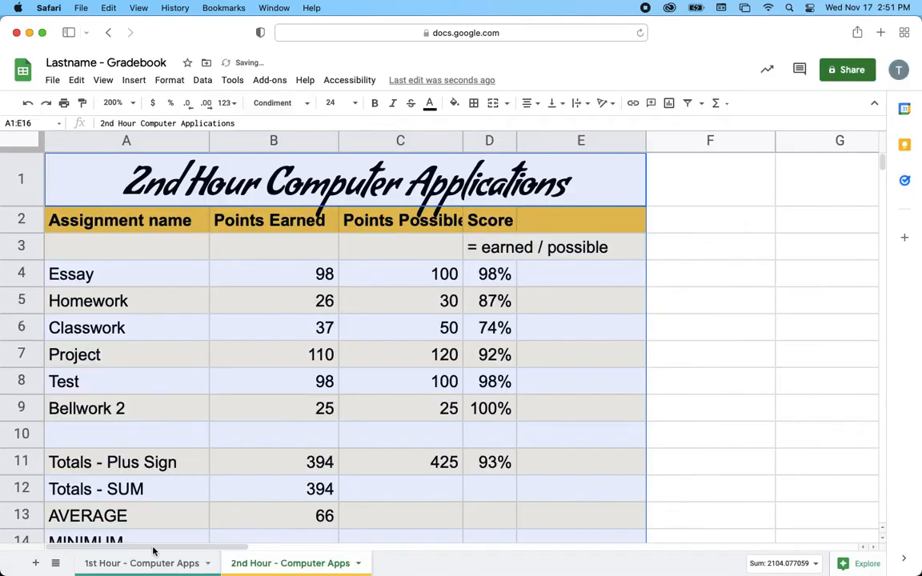
- Protect the "1st Hour - Computer Apps" sheet with the description "1st Hour", restricting editing to "Only you"
click(140, 563)
click(208, 564)
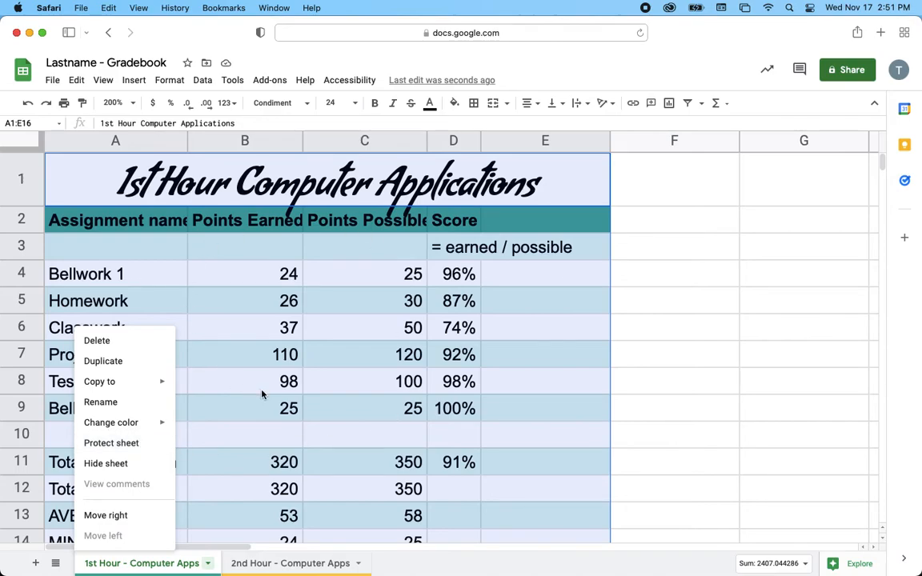
click(224, 433)
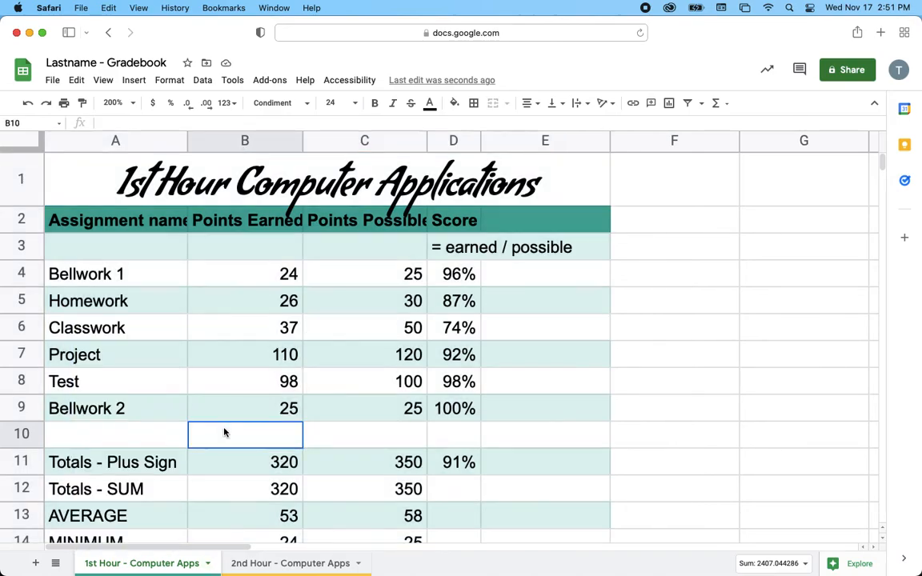
click(135, 244)
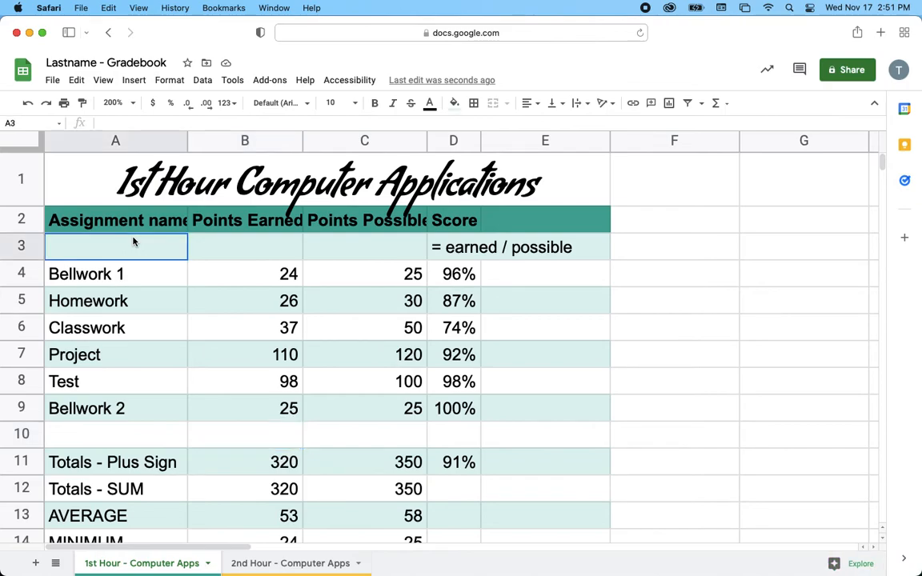
click(207, 563)
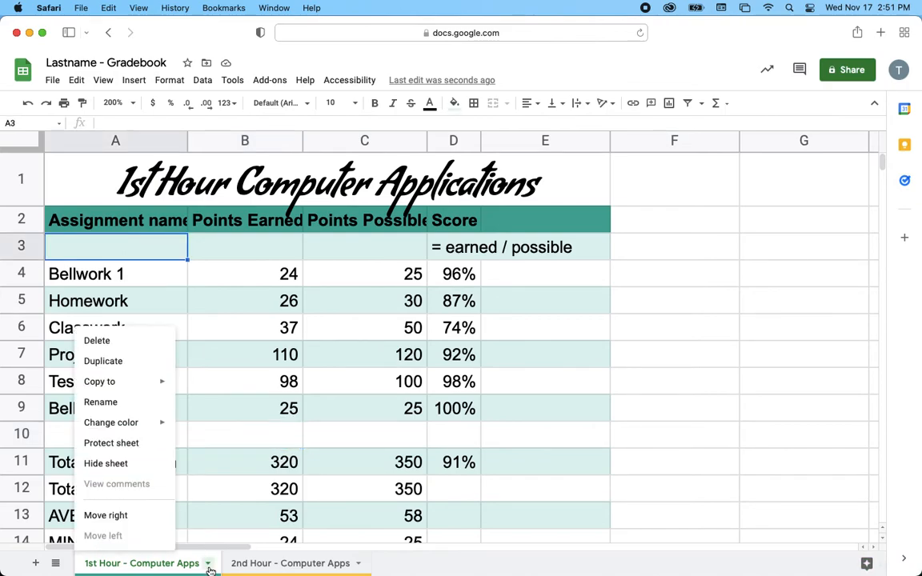
click(120, 442)
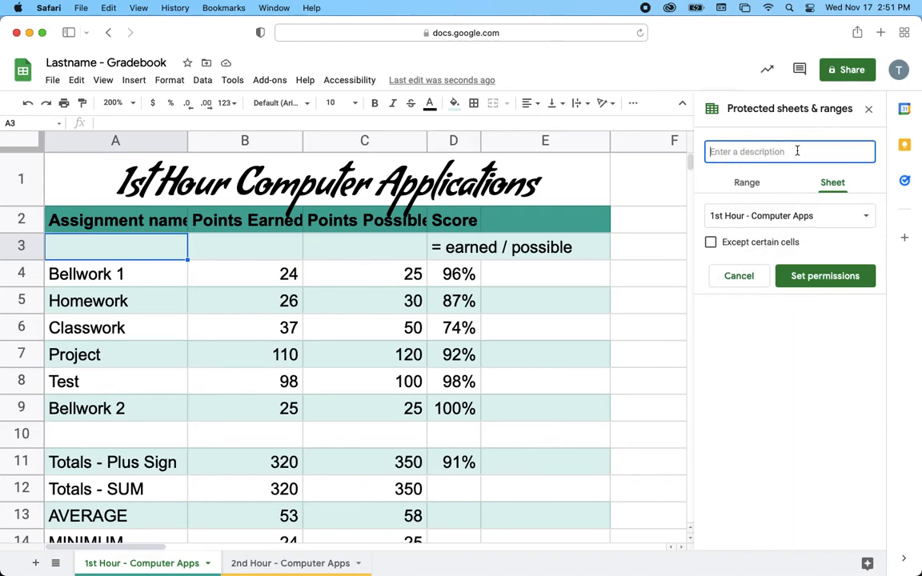
text(1st Hour)
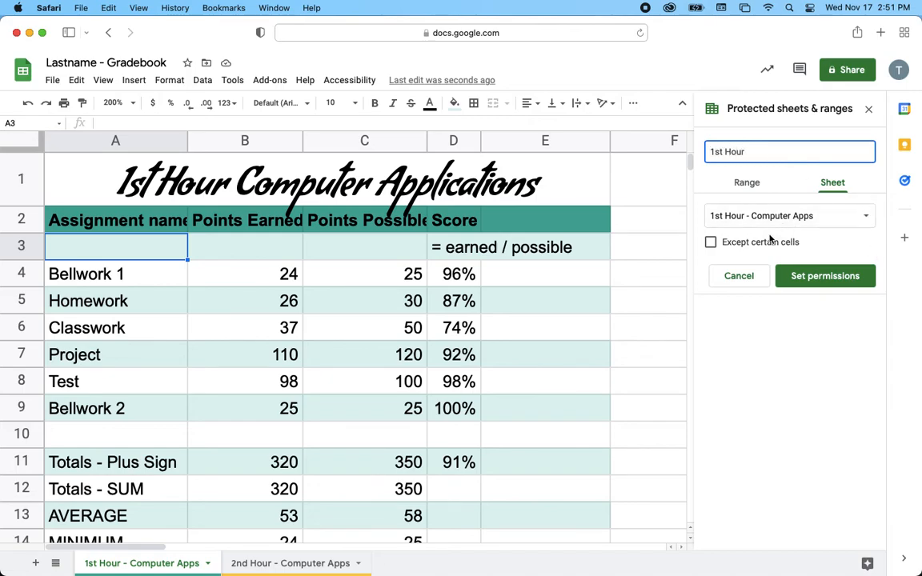
click(811, 276)
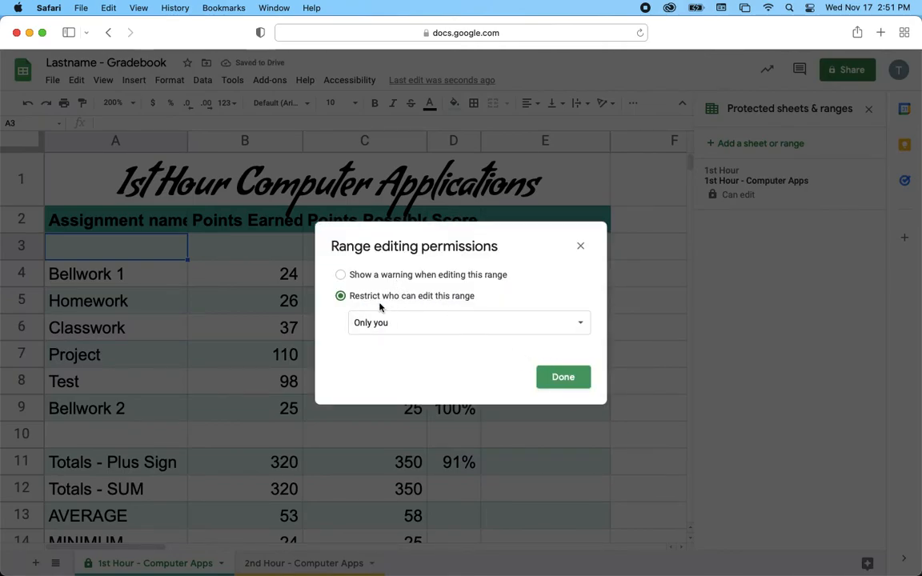
click(569, 384)
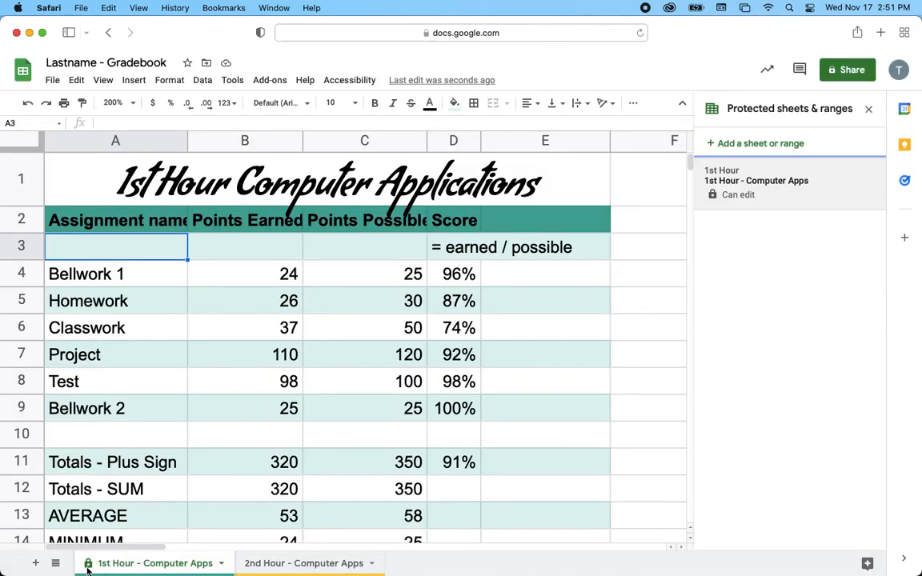
- Test editing the protected sheet by replacing the A11 label with "sdfsdf", and undo the edit
click(150, 469)
text(sdfsdf)
key(Return)
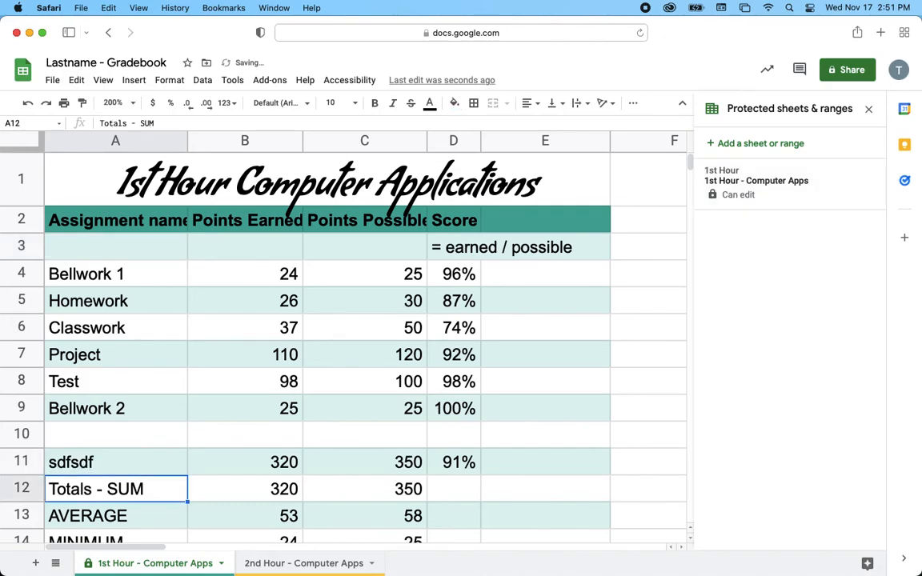
key(Up)
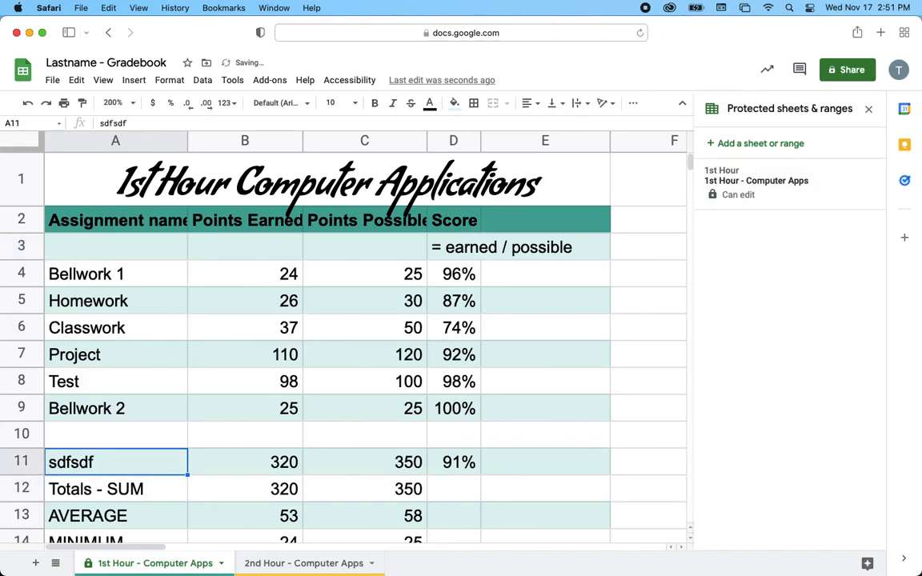
key(super+z)
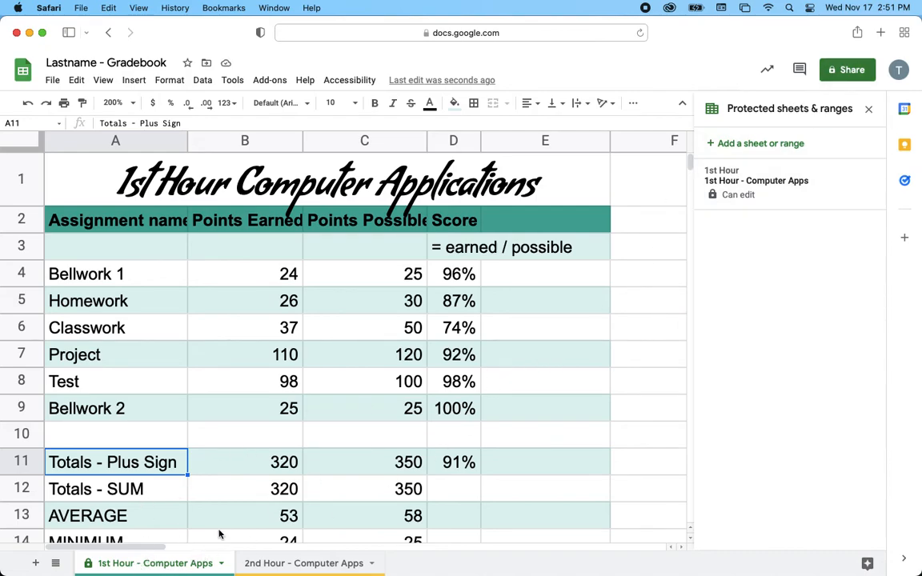
- Remove the "1st Hour" protection from the 1st Hour sheet and close the protection settings
click(773, 176)
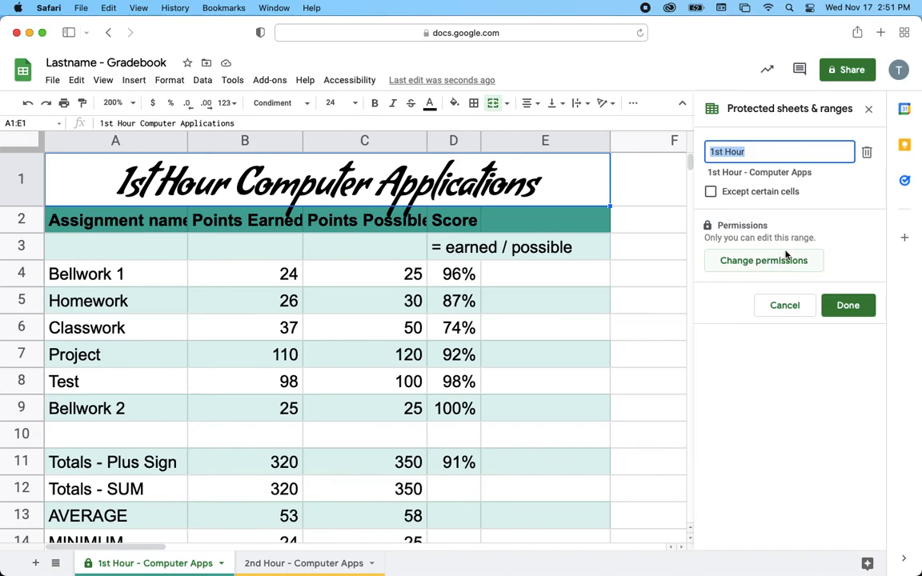
click(866, 152)
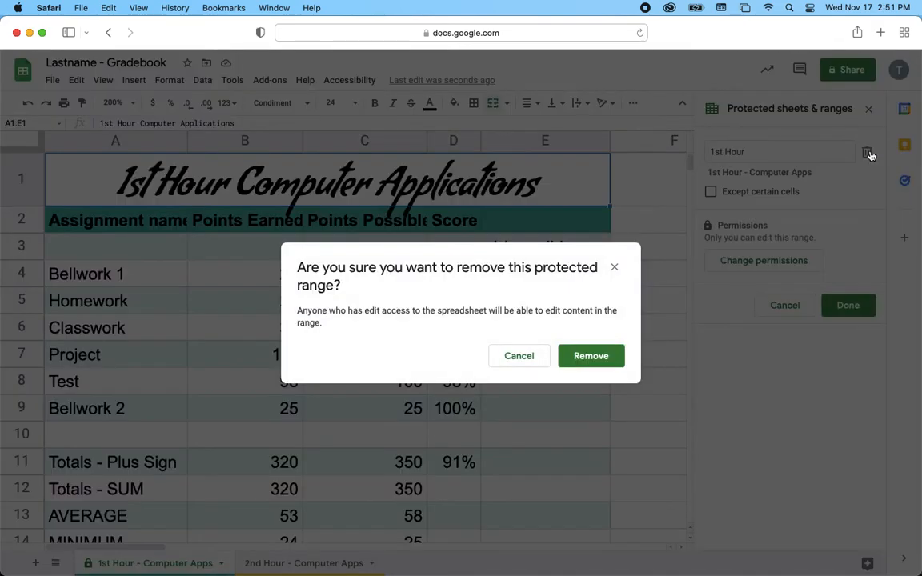
click(593, 355)
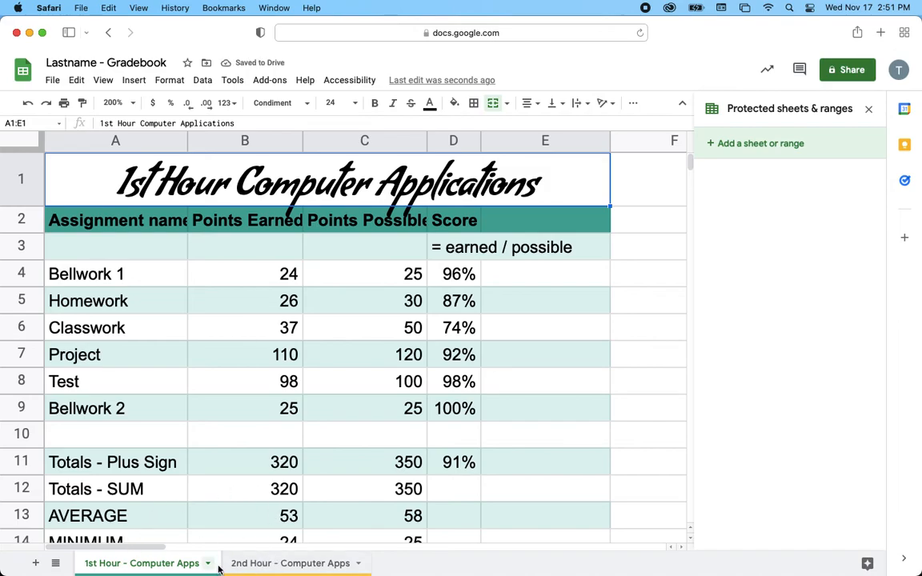
click(877, 114)
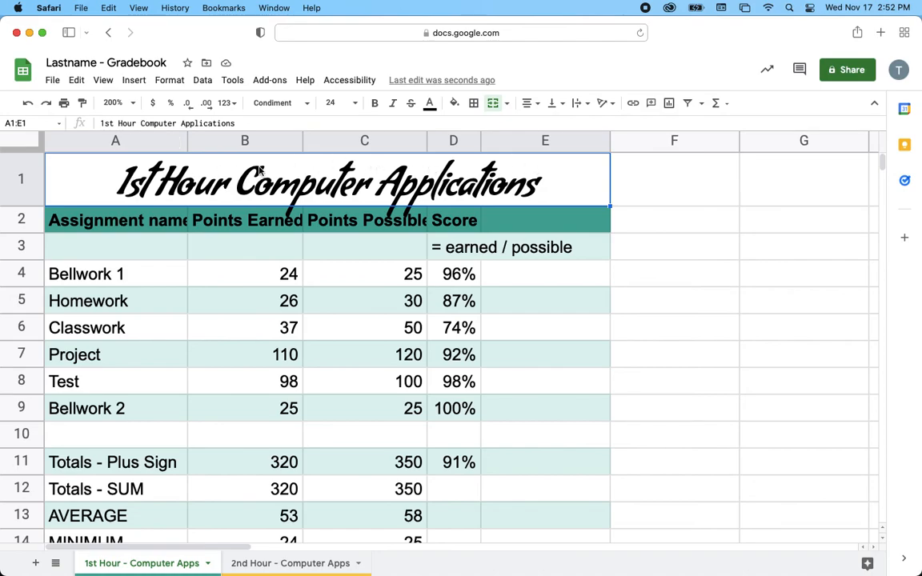
- Return to the "2nd Hour - Computer Apps" sheet and review its assignments and summary rows
click(301, 571)
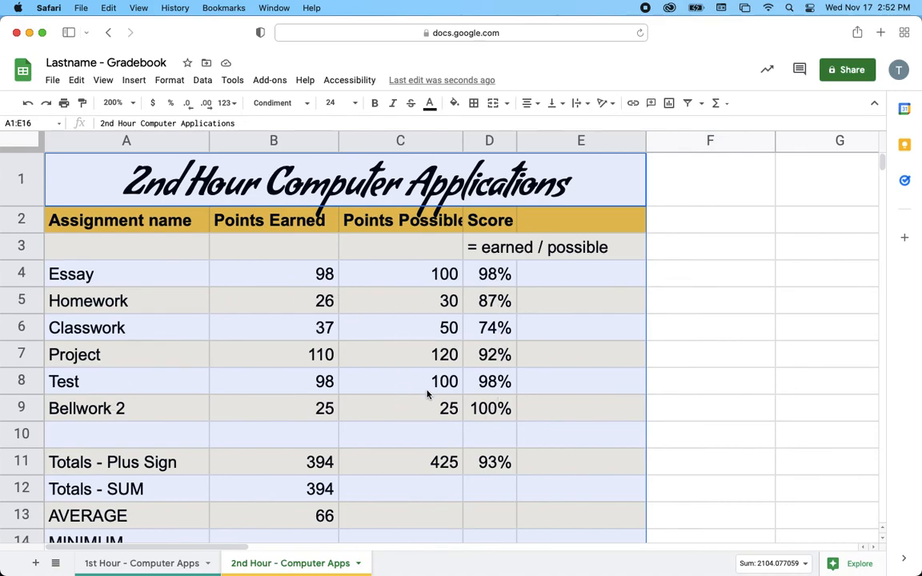
click(304, 312)
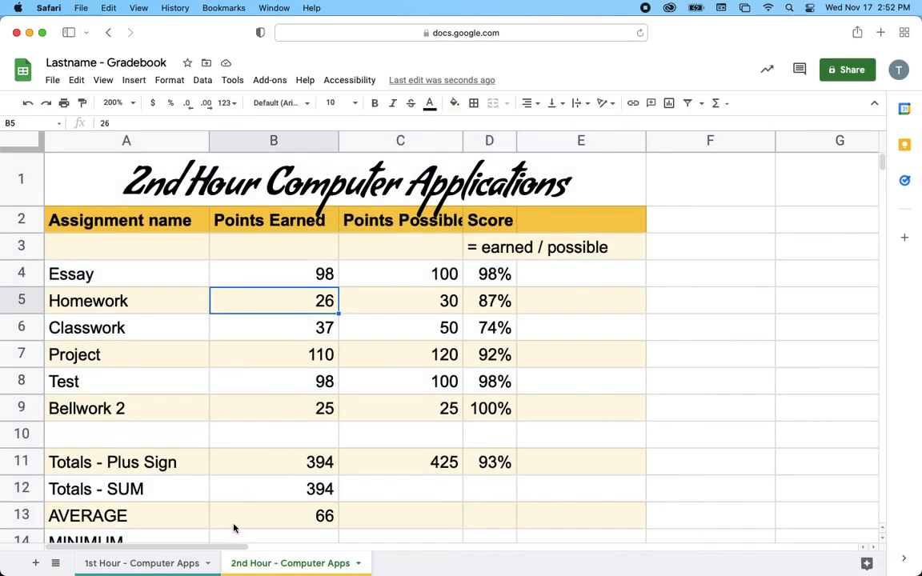
scroll(257, 484, down, 3)
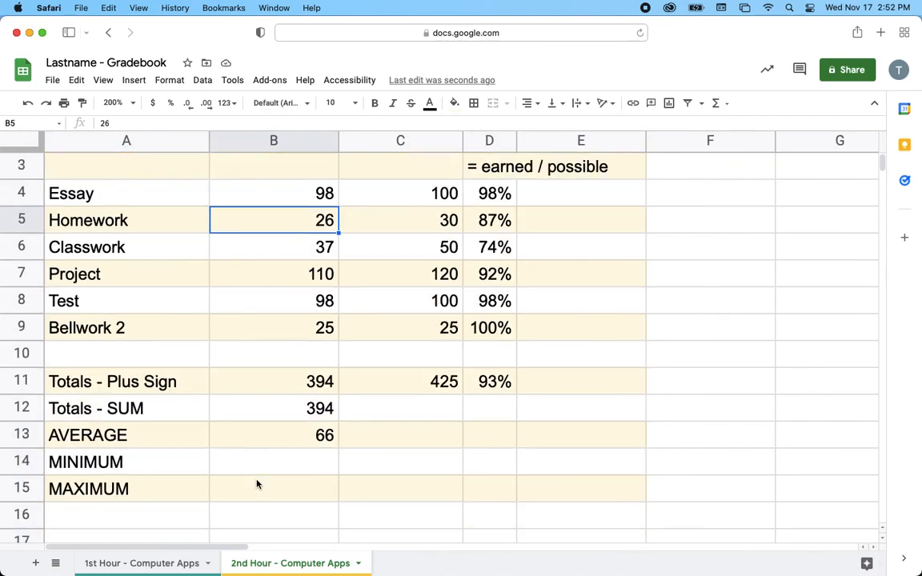